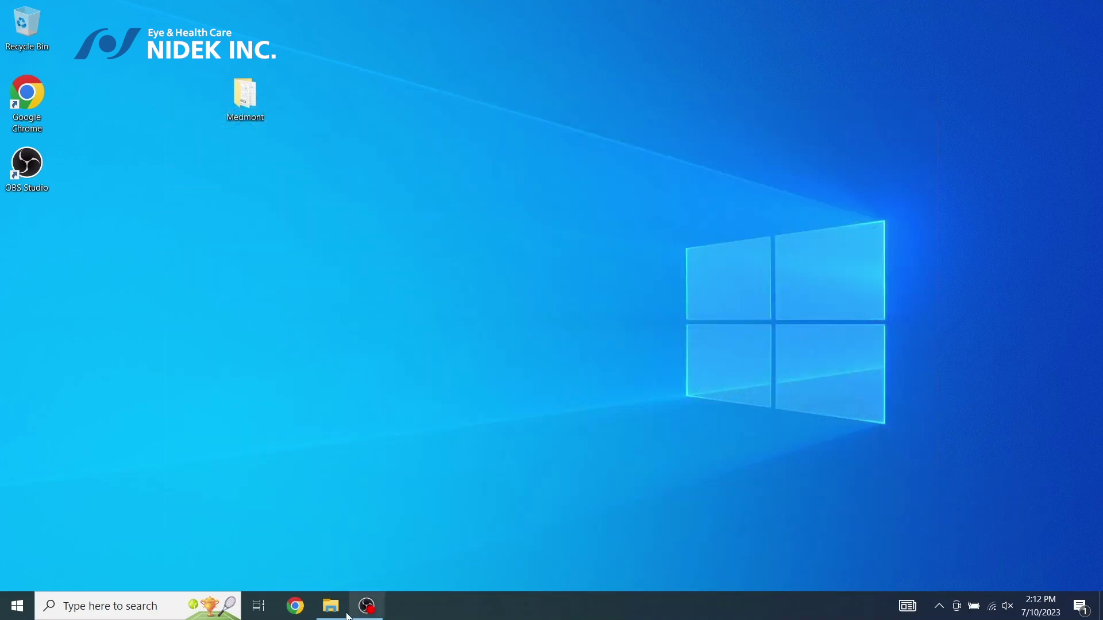
# Launch setup from the Medmont Studio 7.2.8 (x64) folder on the MEDMONT (D:) drive
pyautogui.click(326, 613)
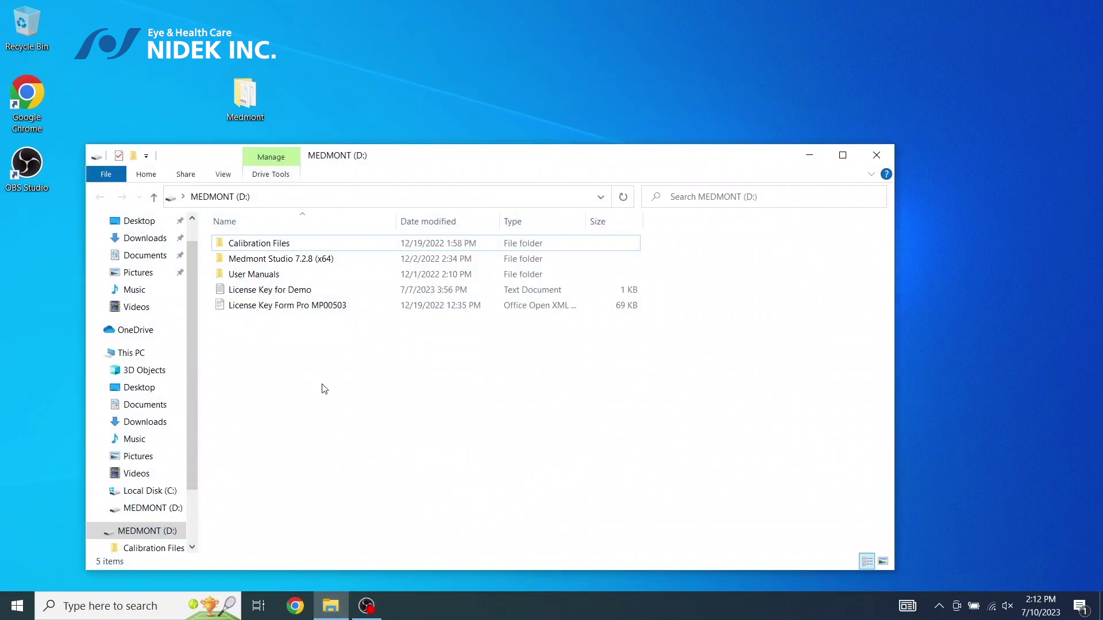
pyautogui.doubleClick(283, 260)
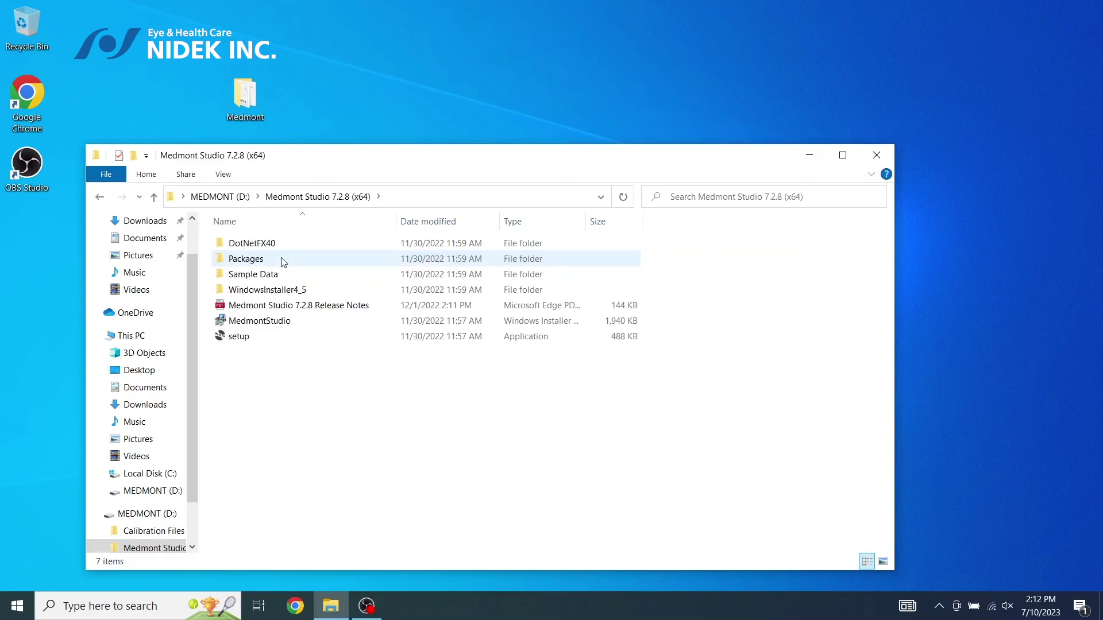
pyautogui.click(241, 341)
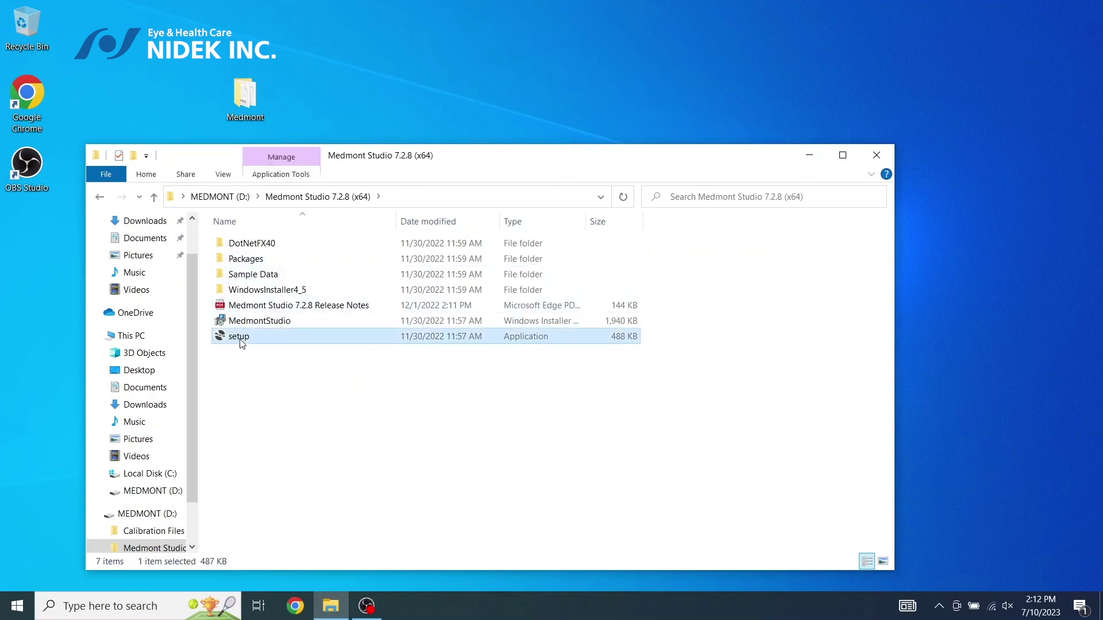
pyautogui.doubleClick(240, 340)
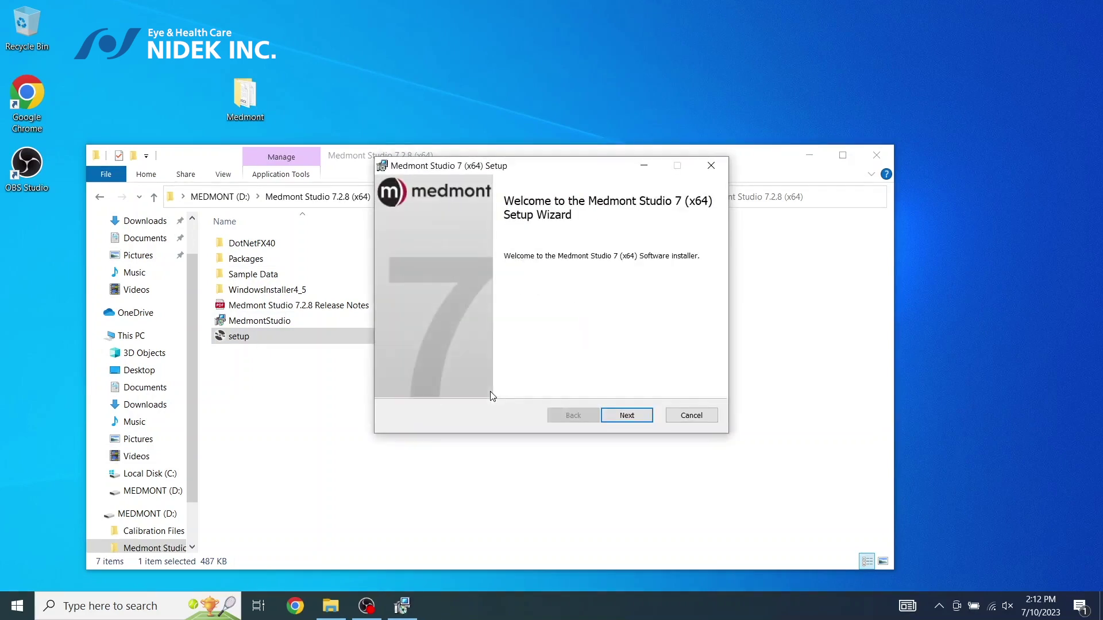
# Accept the licence terms and install Medmont Studio 7 (x64) to the default Program Files folder
pyautogui.click(630, 421)
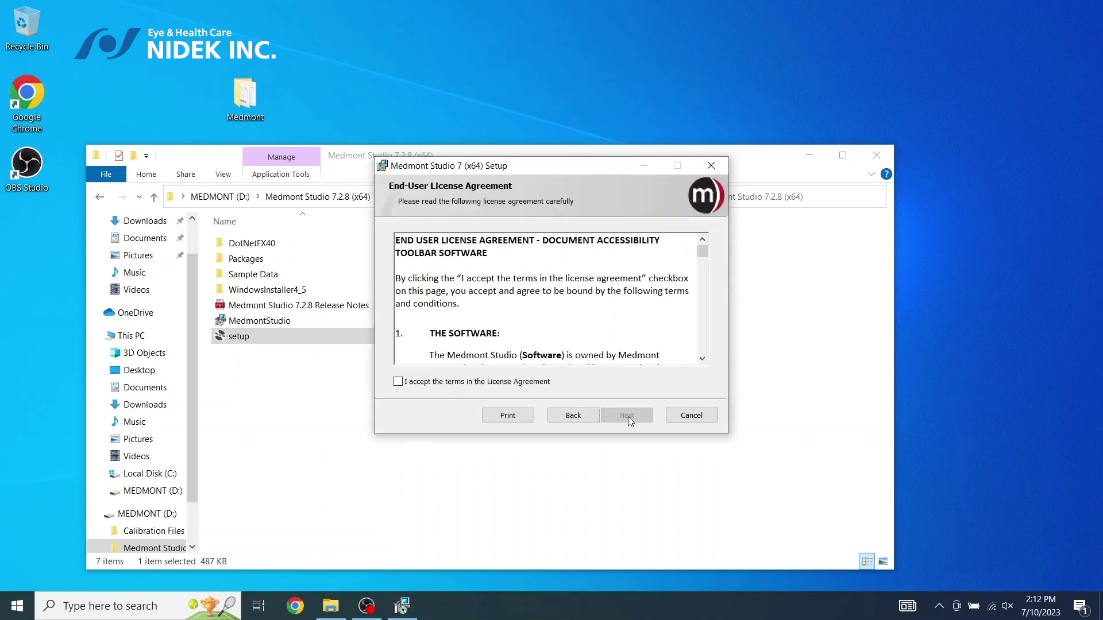
pyautogui.click(403, 382)
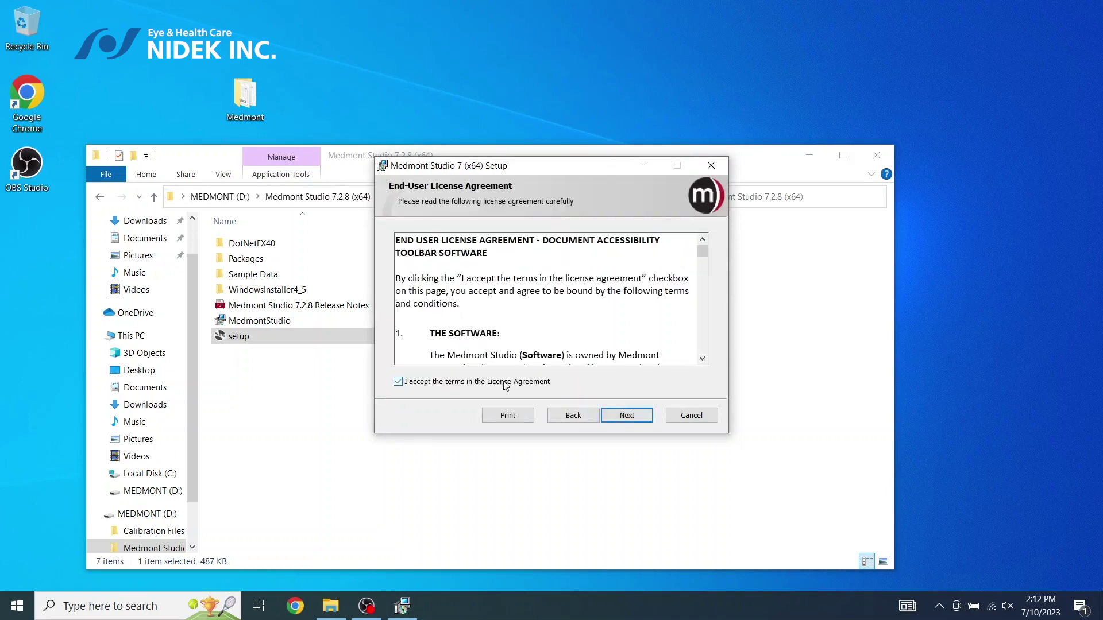
pyautogui.click(635, 420)
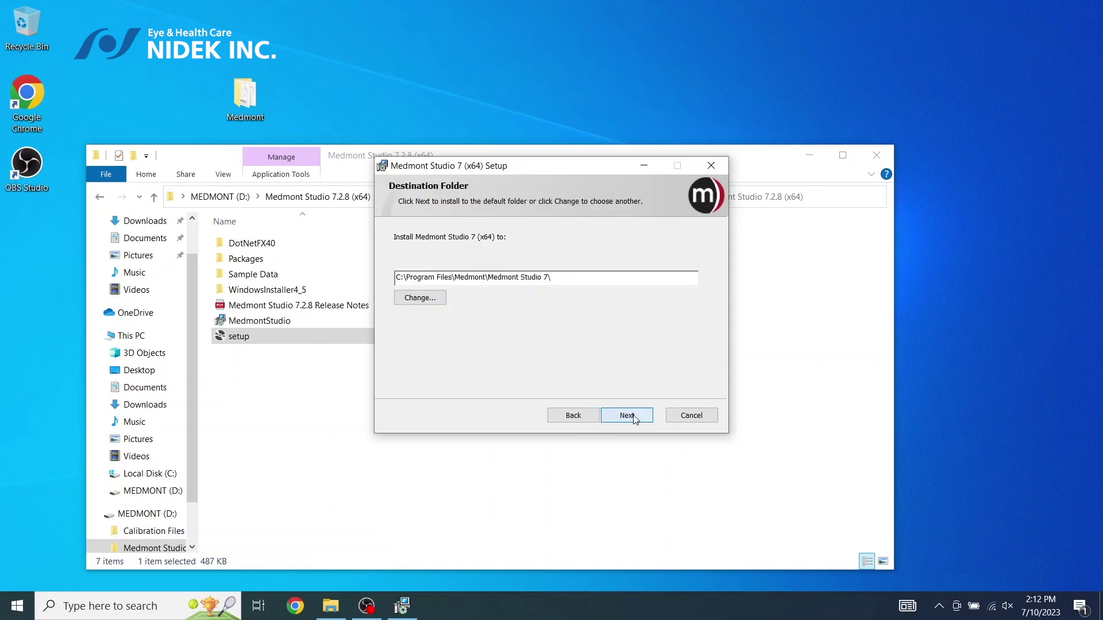
pyautogui.click(635, 420)
pyautogui.click(636, 420)
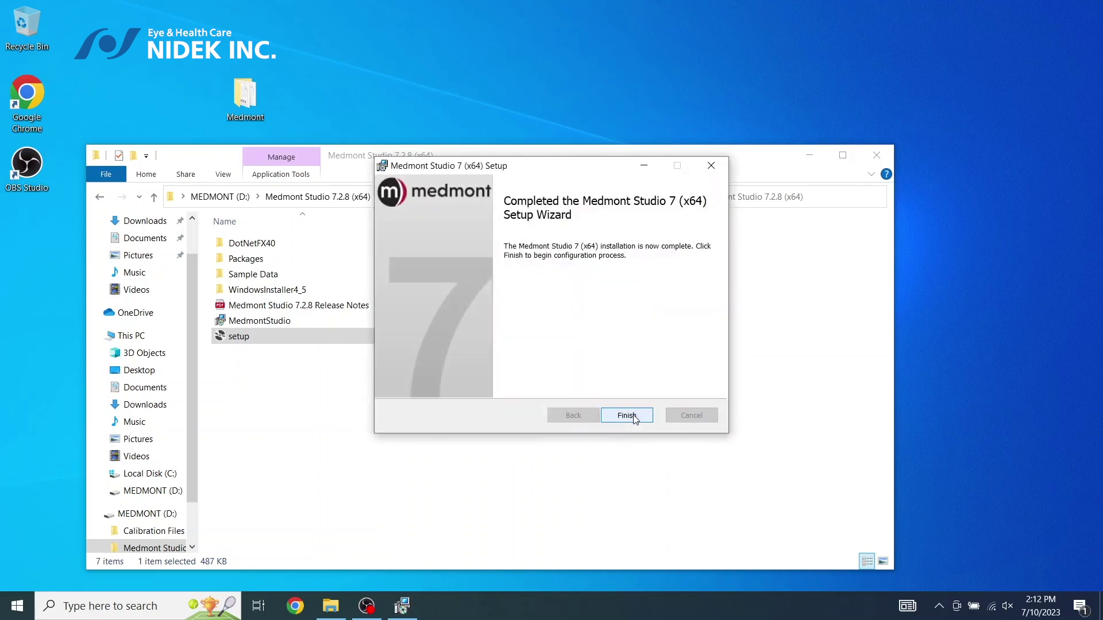
pyautogui.click(635, 420)
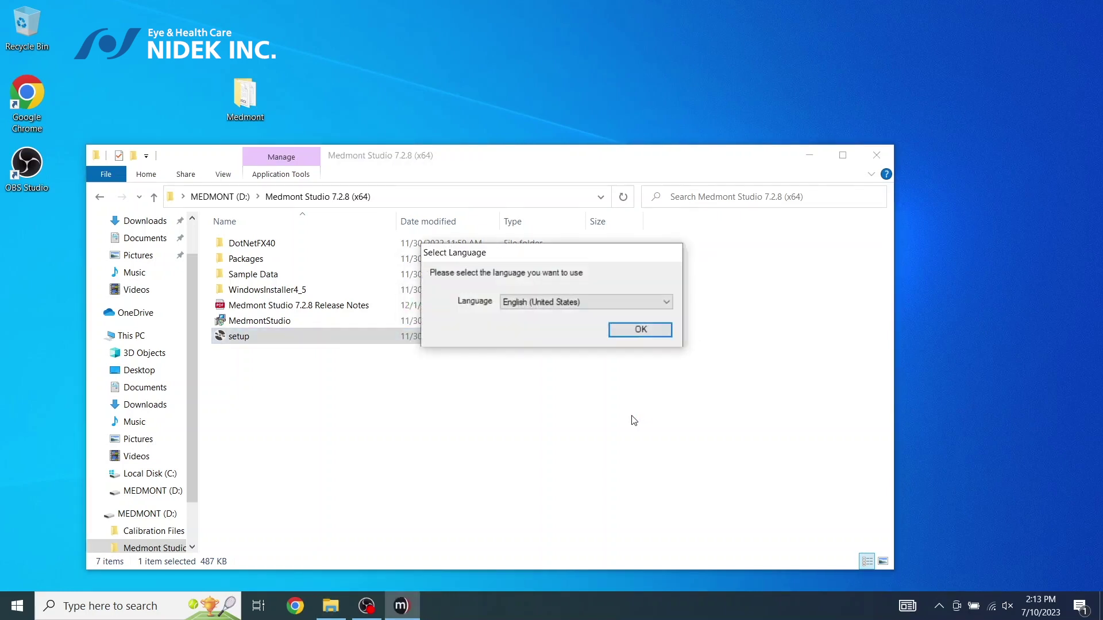
# Choose English (United States), a standalone install, and a new local database at the default location, with no practice management
pyautogui.click(654, 332)
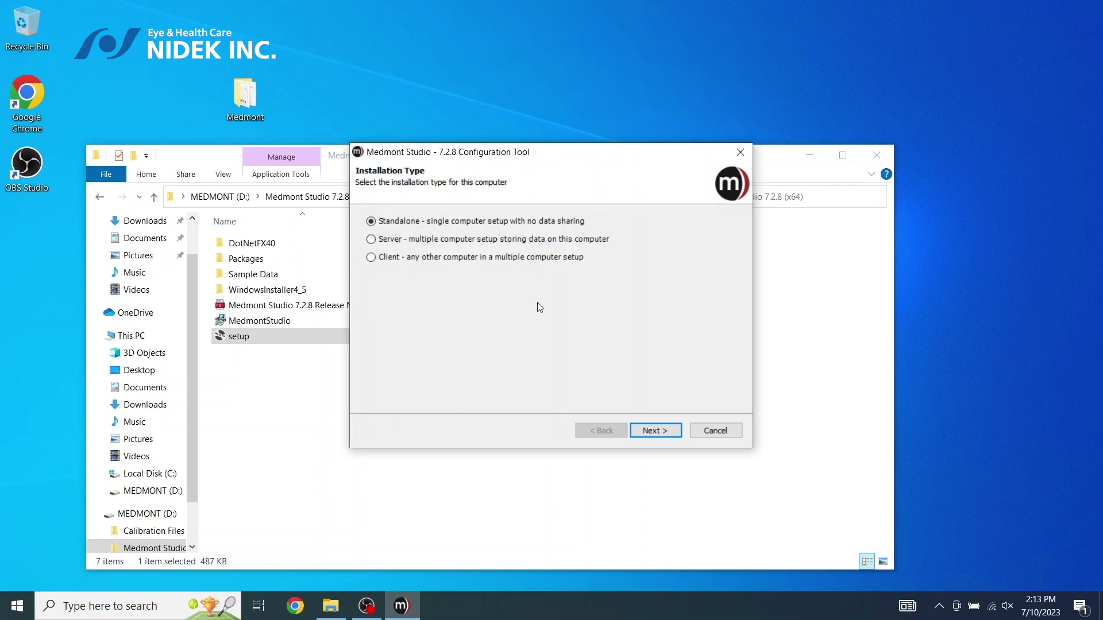
pyautogui.click(656, 431)
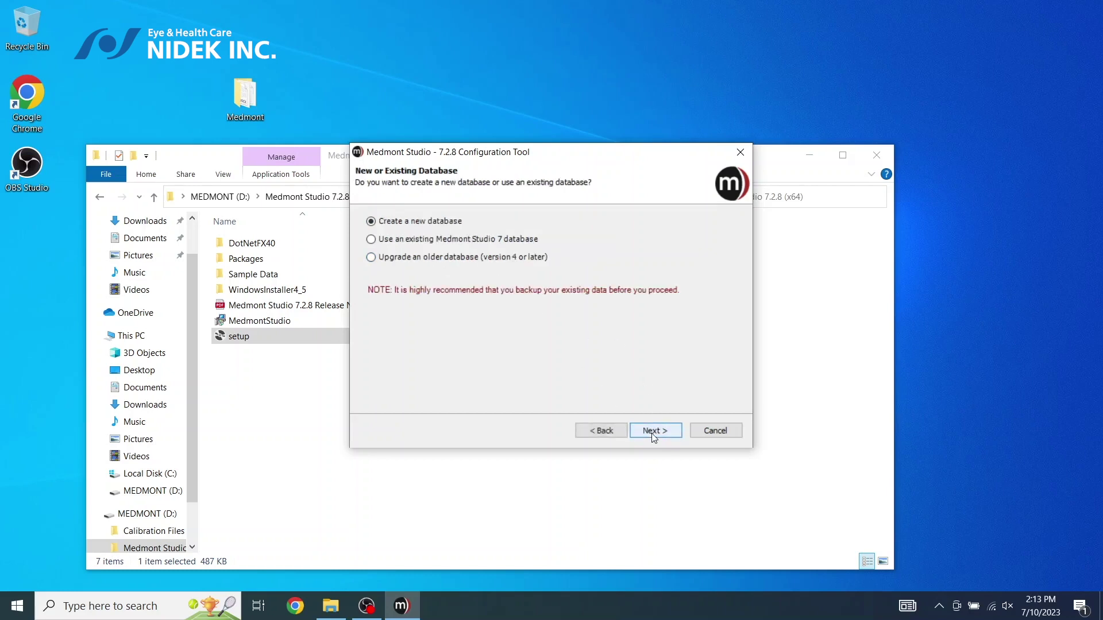
pyautogui.click(651, 434)
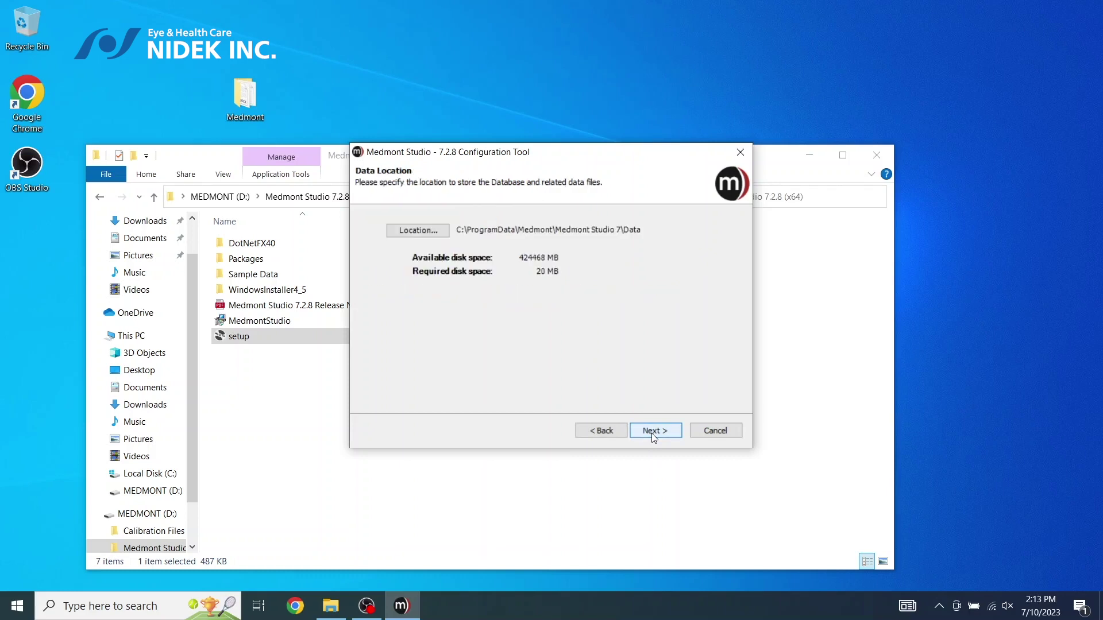
pyautogui.click(652, 433)
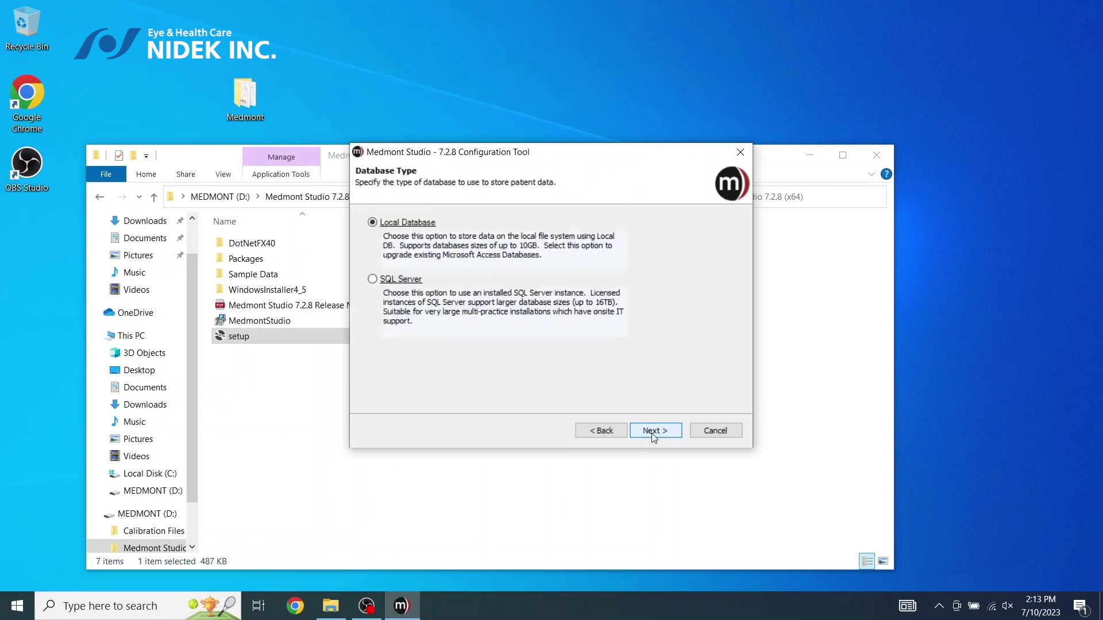
pyautogui.click(651, 433)
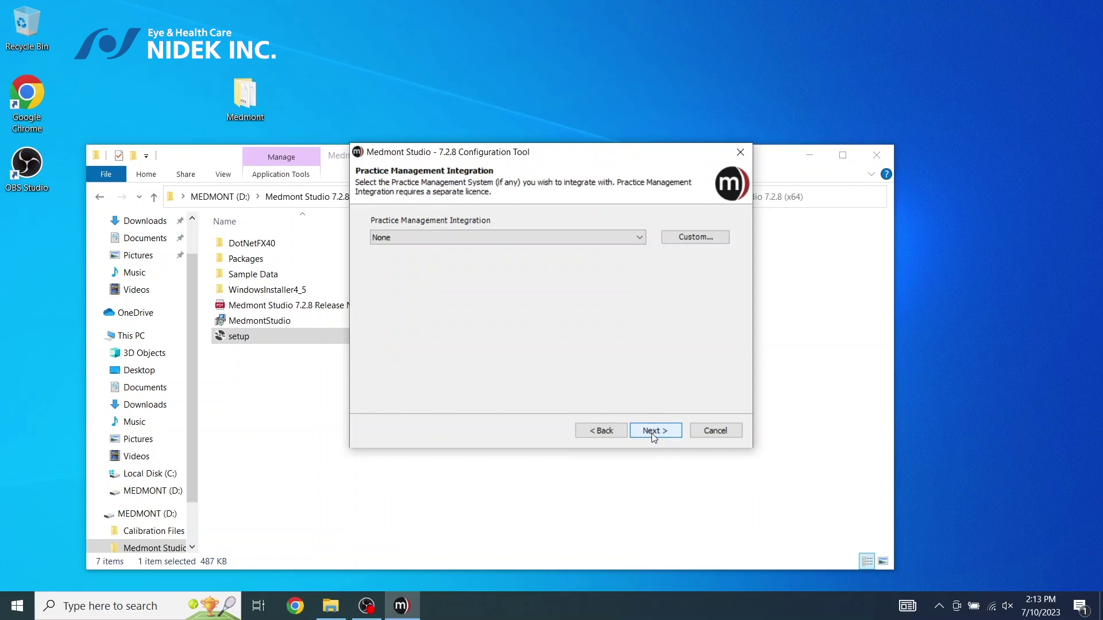
pyautogui.click(651, 433)
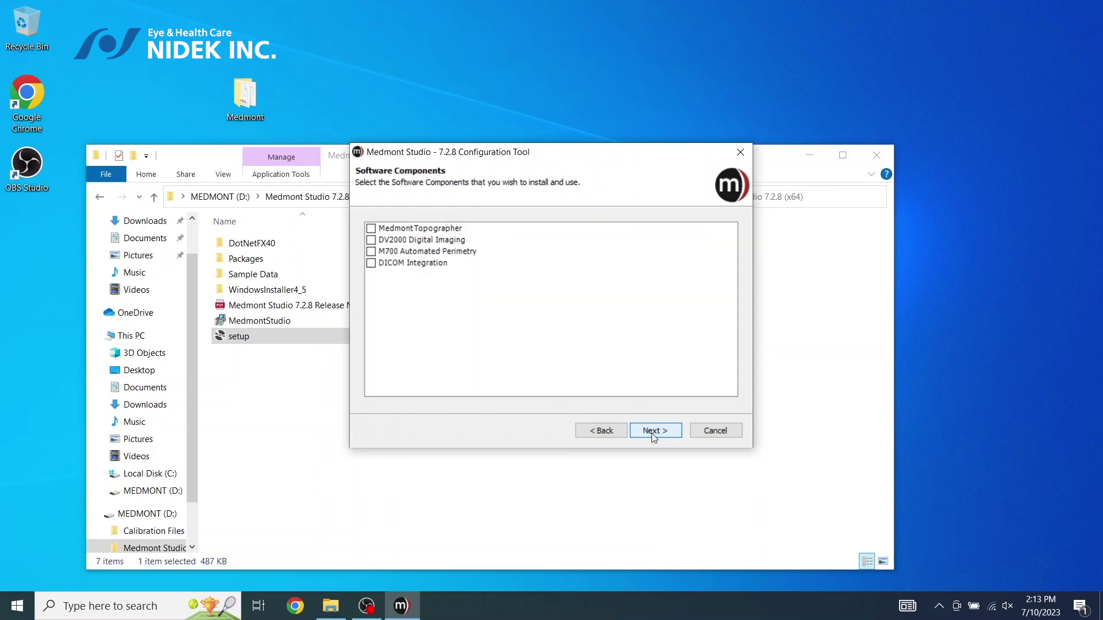
# Include the Medmont Topographer component and finish the configuration
pyautogui.click(372, 233)
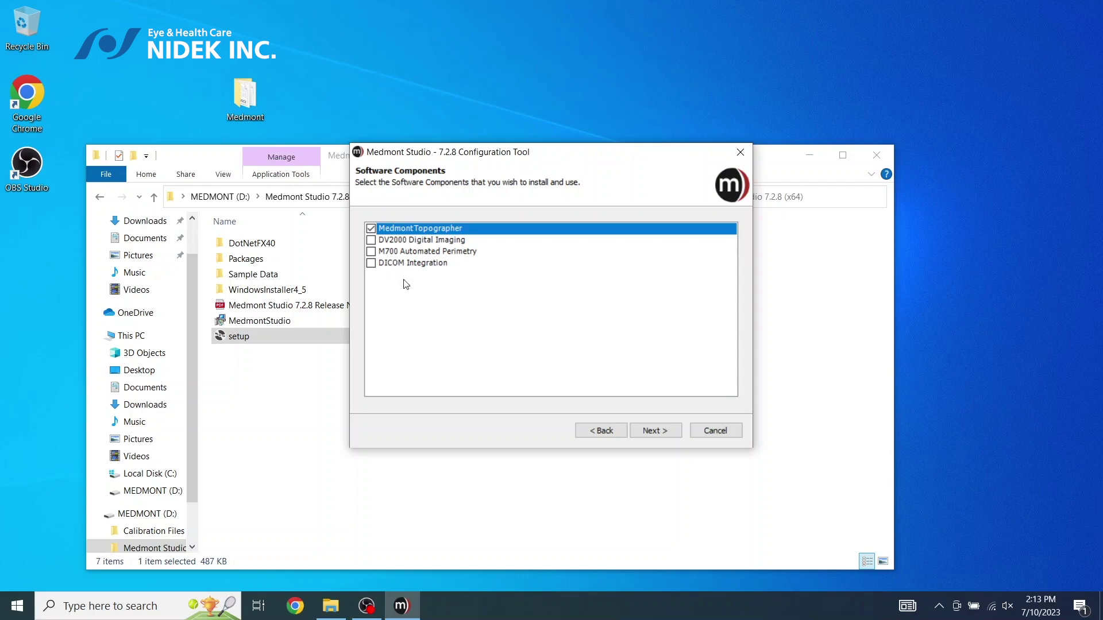
pyautogui.click(654, 435)
pyautogui.click(656, 435)
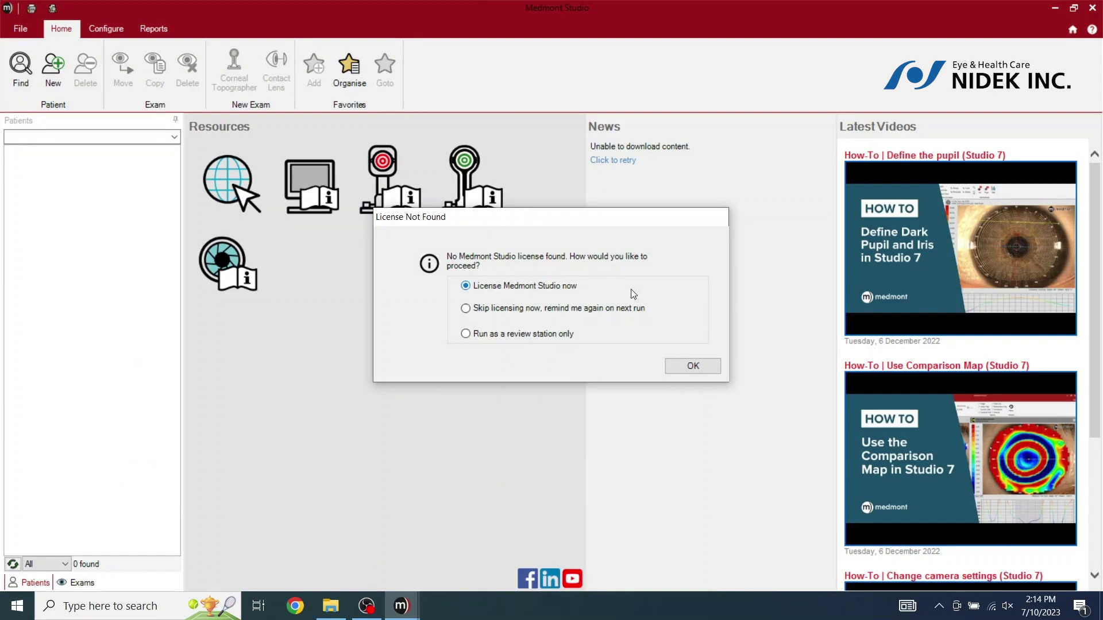
# Choose to license Medmont Studio now at the License Not Found prompt
pyautogui.click(693, 368)
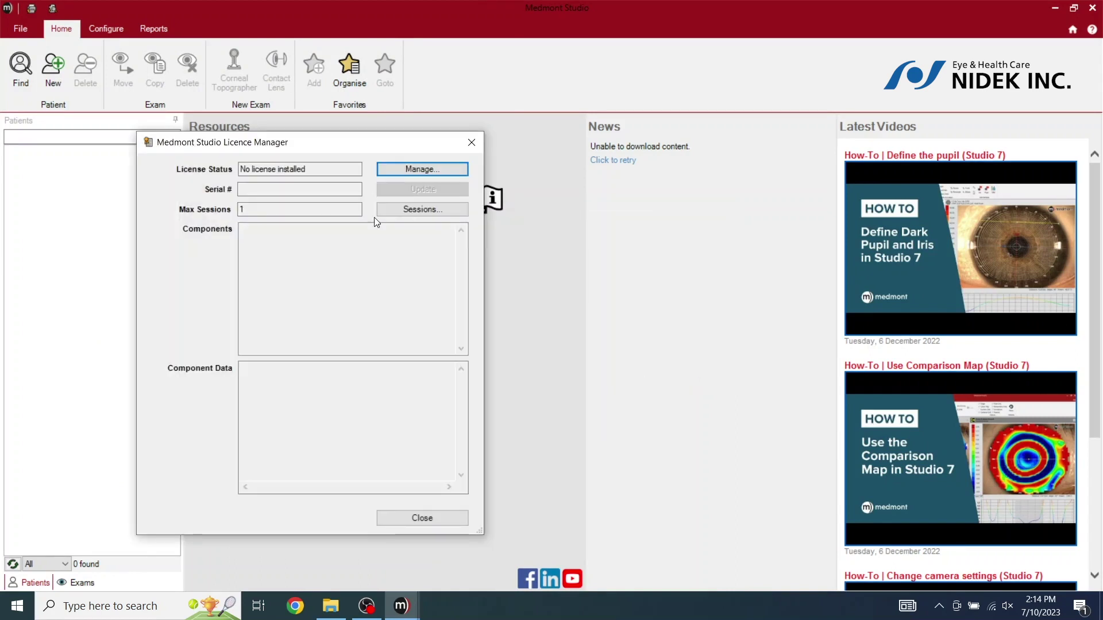
# Open the Install Medmont Studio 7 License dialog and bring File Explorer forward
pyautogui.click(424, 175)
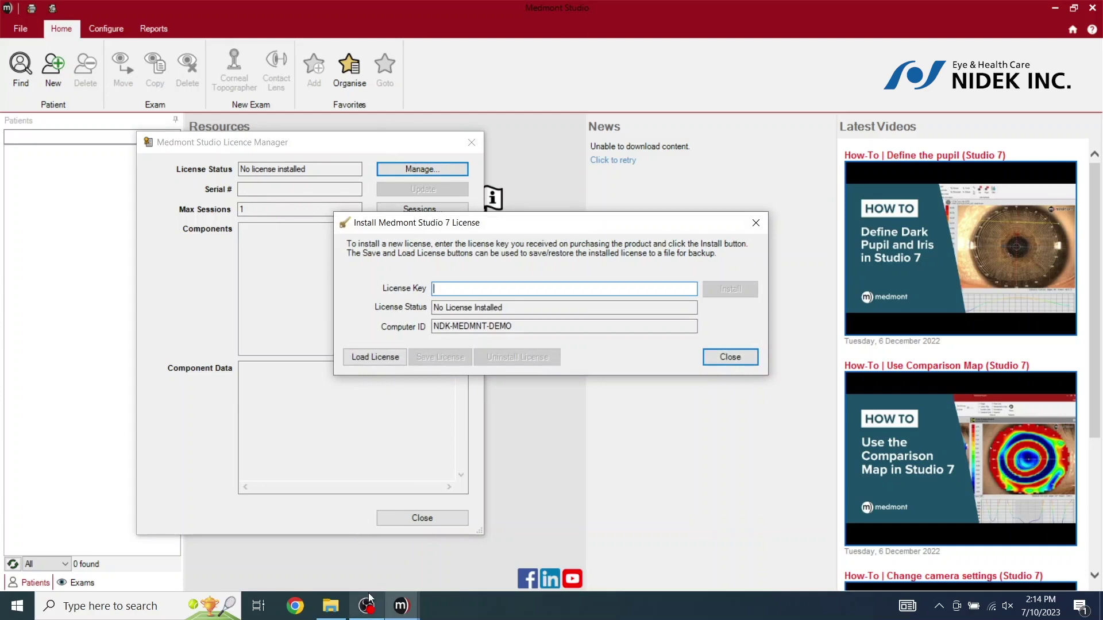
pyautogui.moveTo(364, 615)
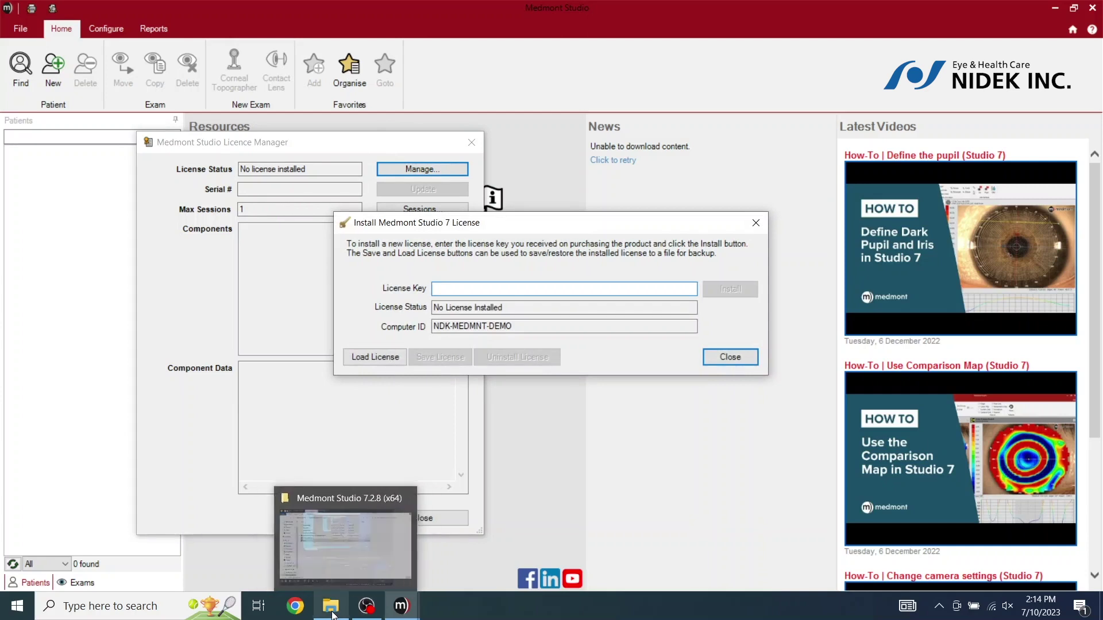
pyautogui.click(334, 613)
# Copy the demo license key from the License Key for Demo file on MEDMONT (D:)
pyautogui.click(153, 199)
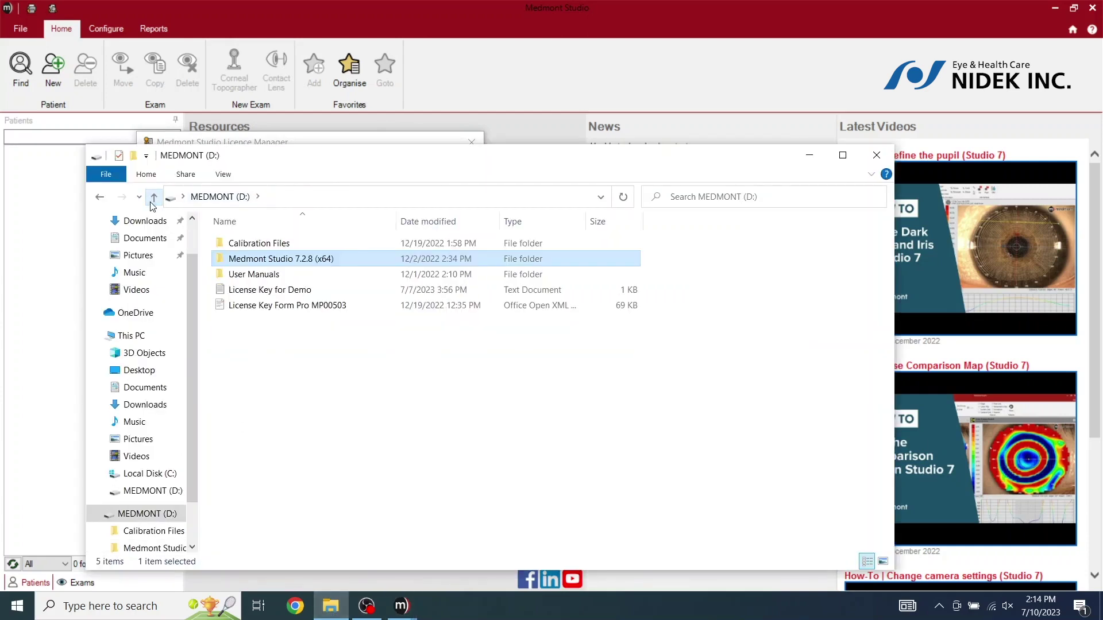
pyautogui.click(252, 292)
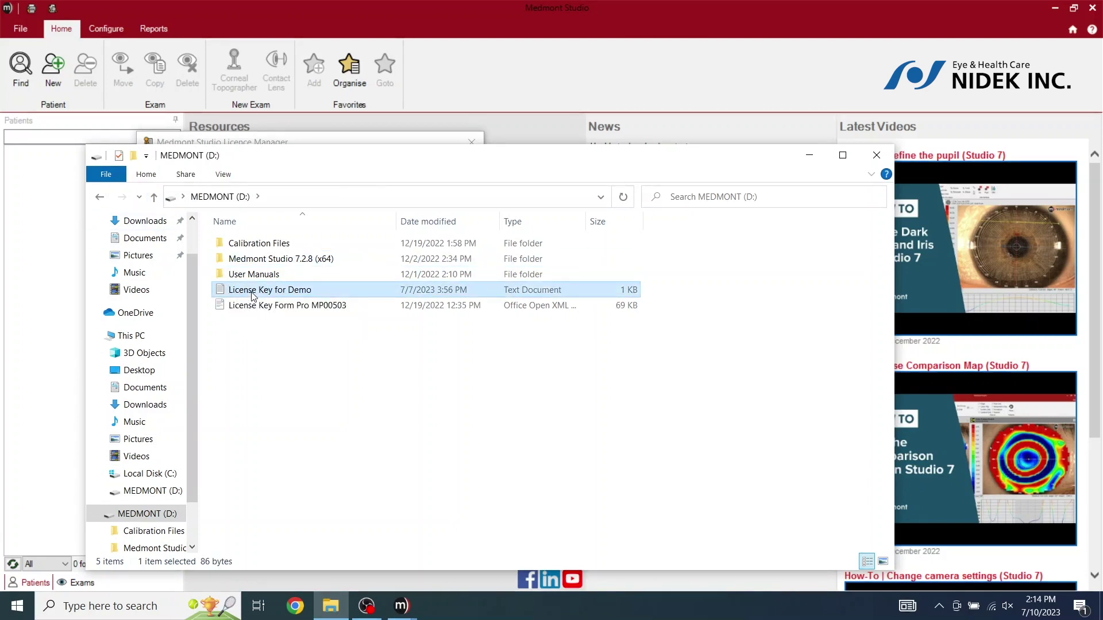
pyautogui.doubleClick(252, 292)
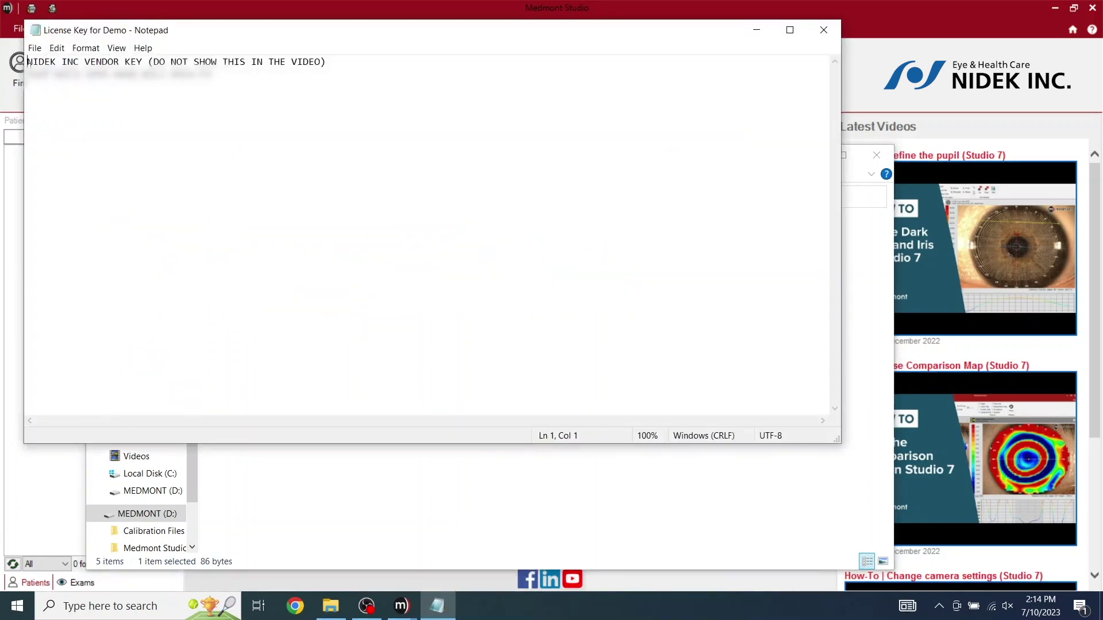
pyautogui.moveTo(28, 74); pyautogui.dragTo(201, 86)
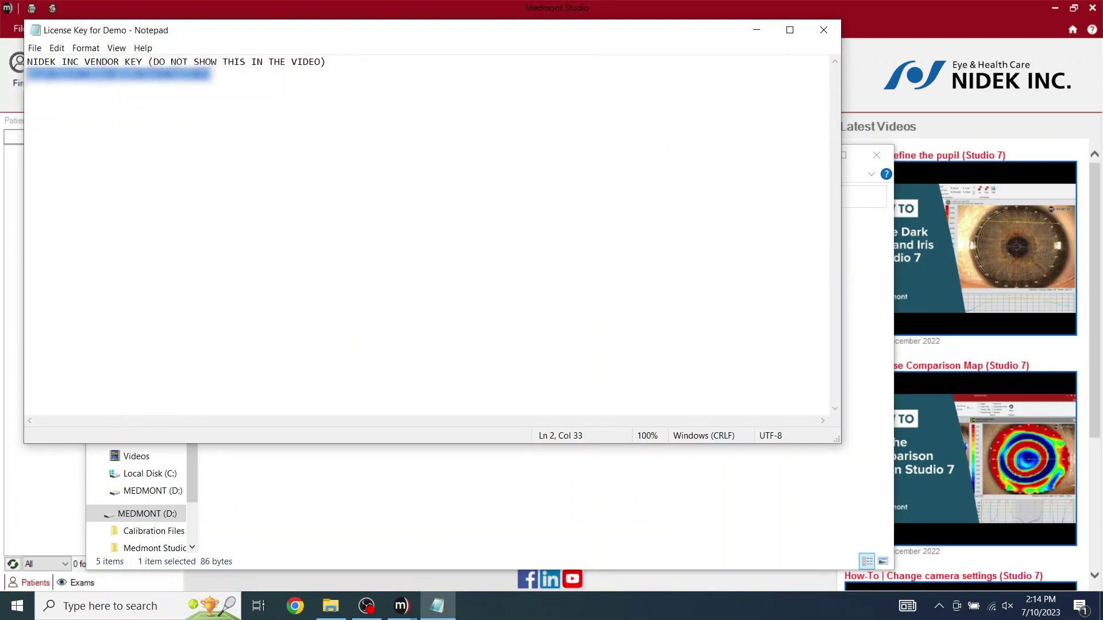
pyautogui.rightClick(190, 74)
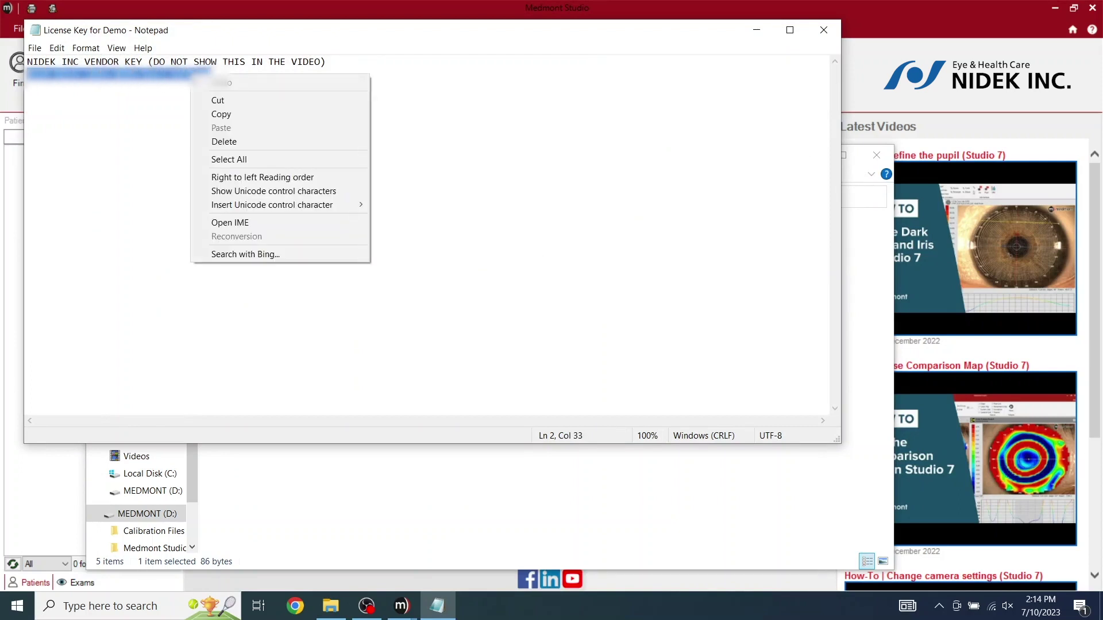
pyautogui.click(231, 114)
pyautogui.click(757, 30)
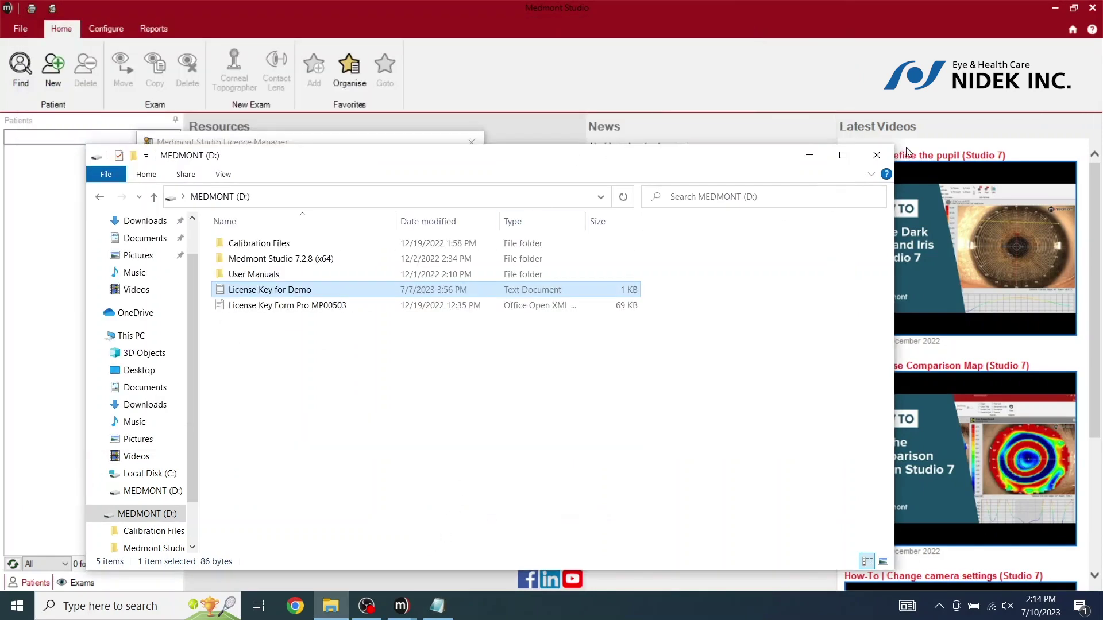
# Paste and install the demo license key, then close the Licence Manager
pyautogui.click(877, 155)
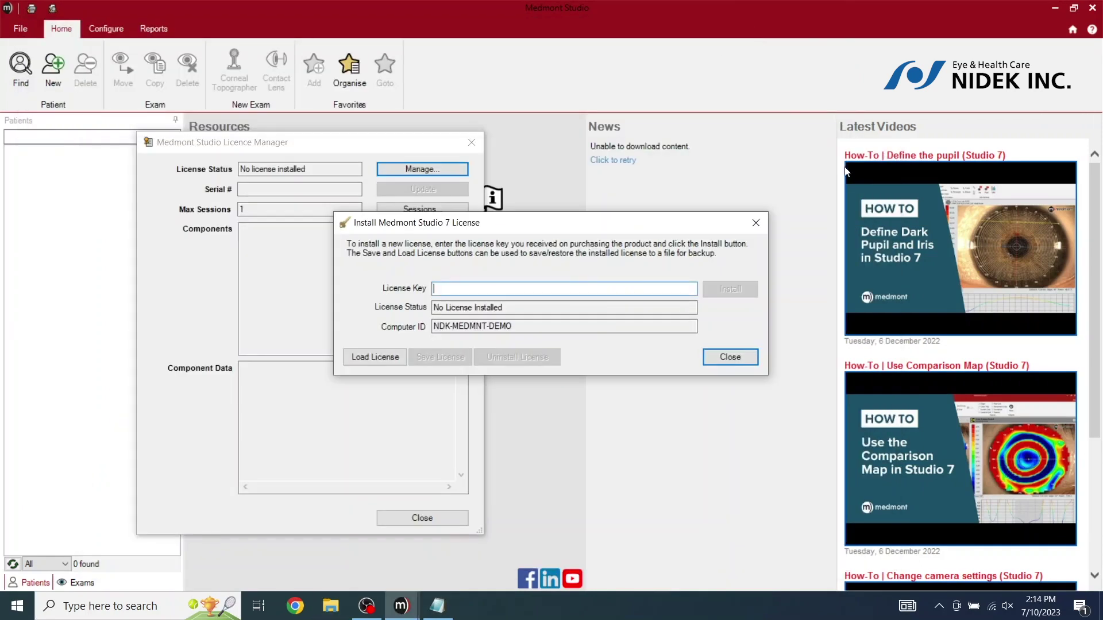
pyautogui.rightClick(449, 289)
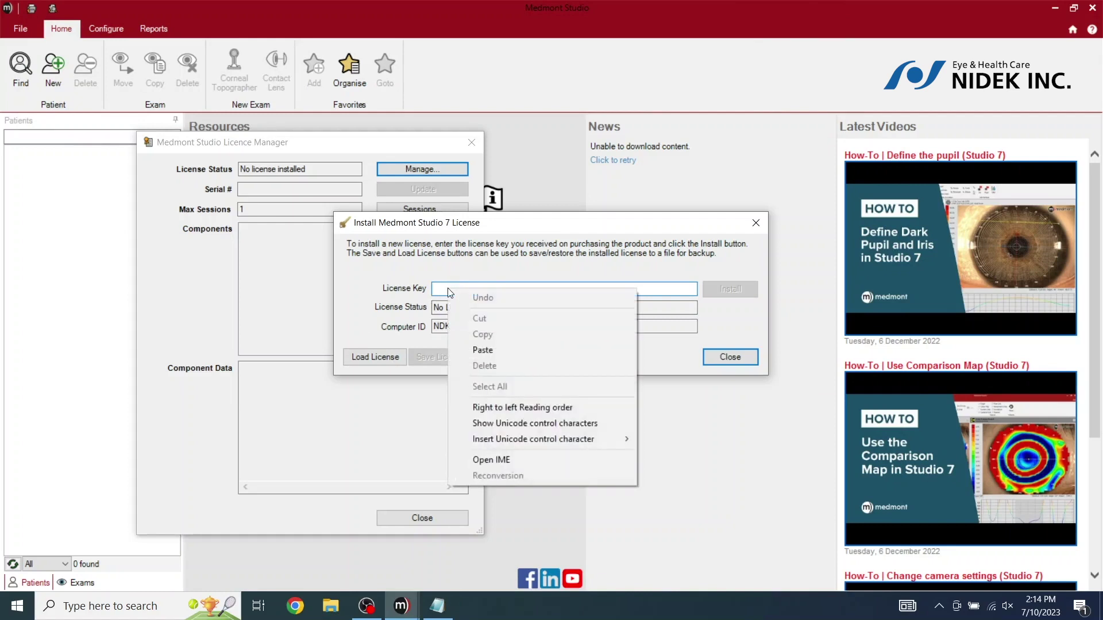
pyautogui.click(488, 351)
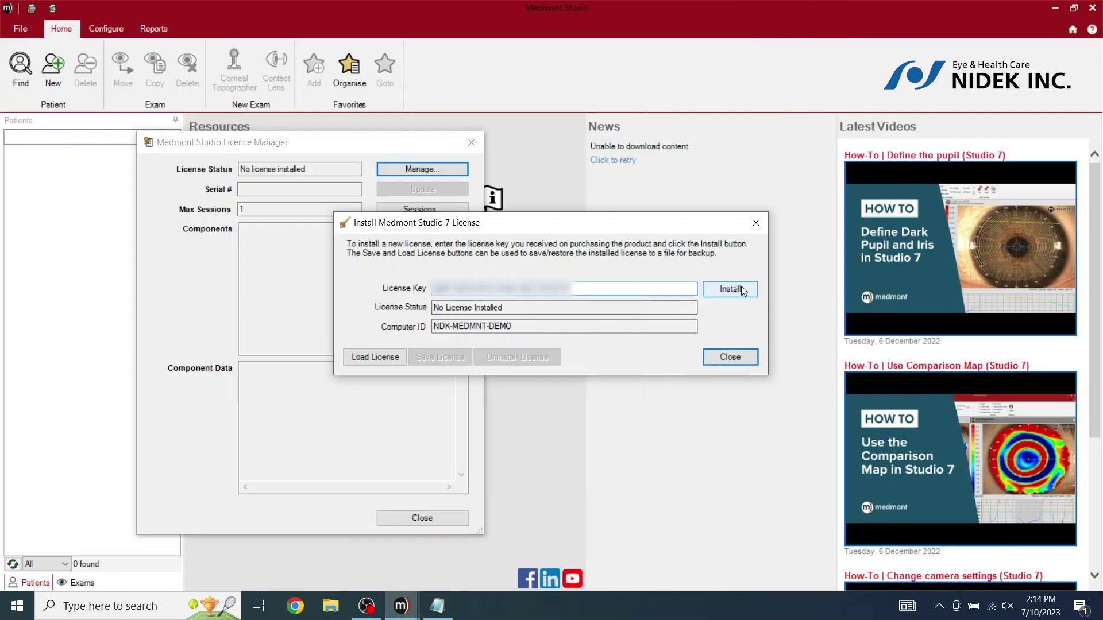
pyautogui.click(741, 297)
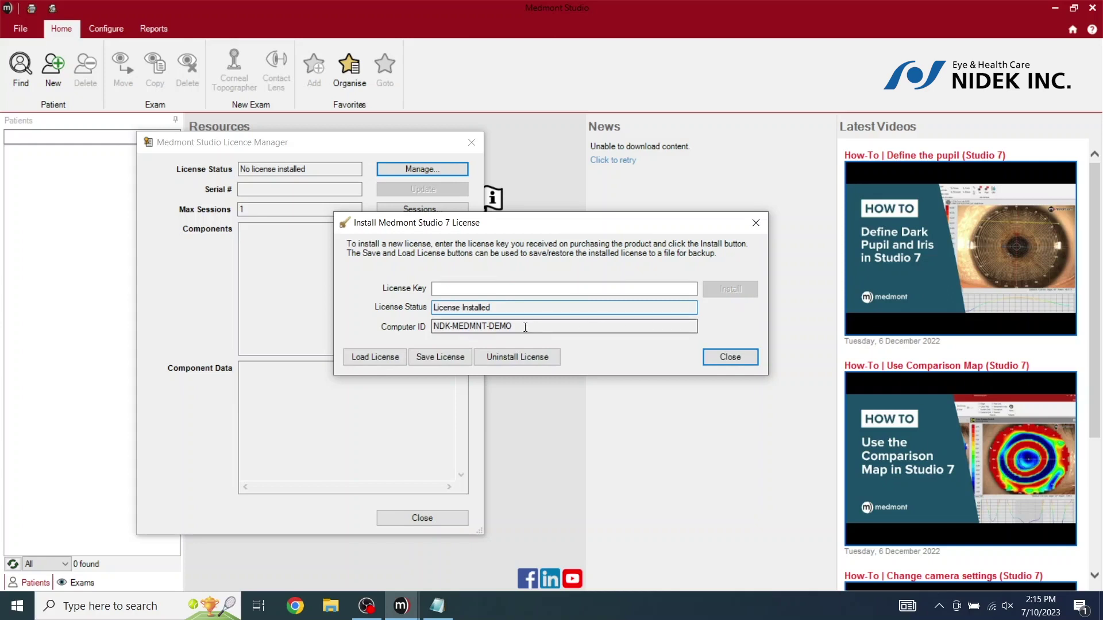
pyautogui.click(735, 357)
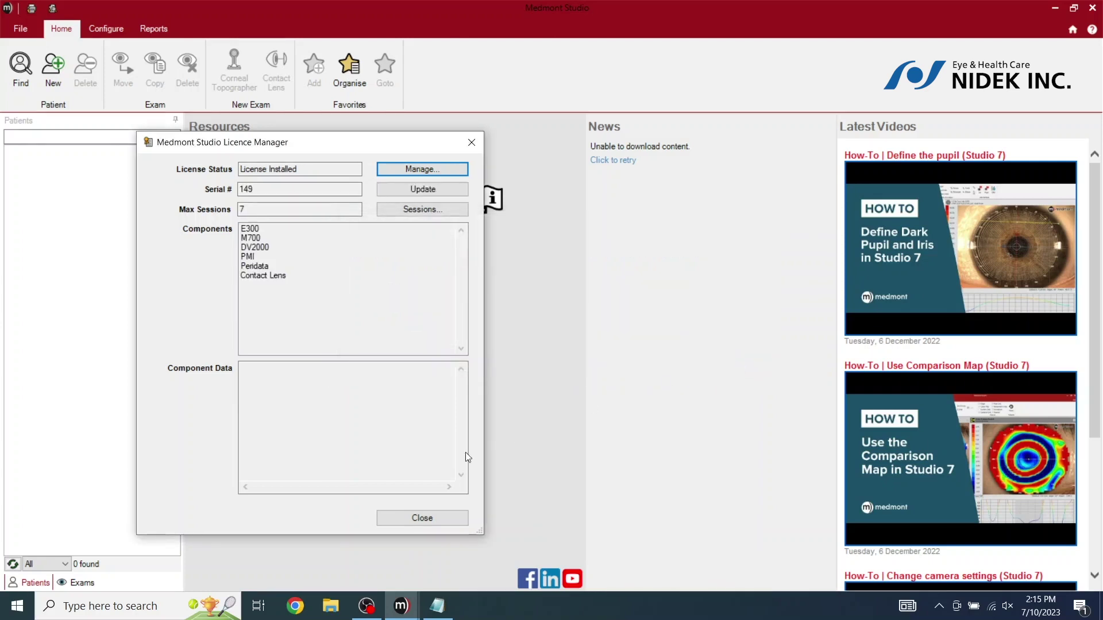
pyautogui.click(421, 520)
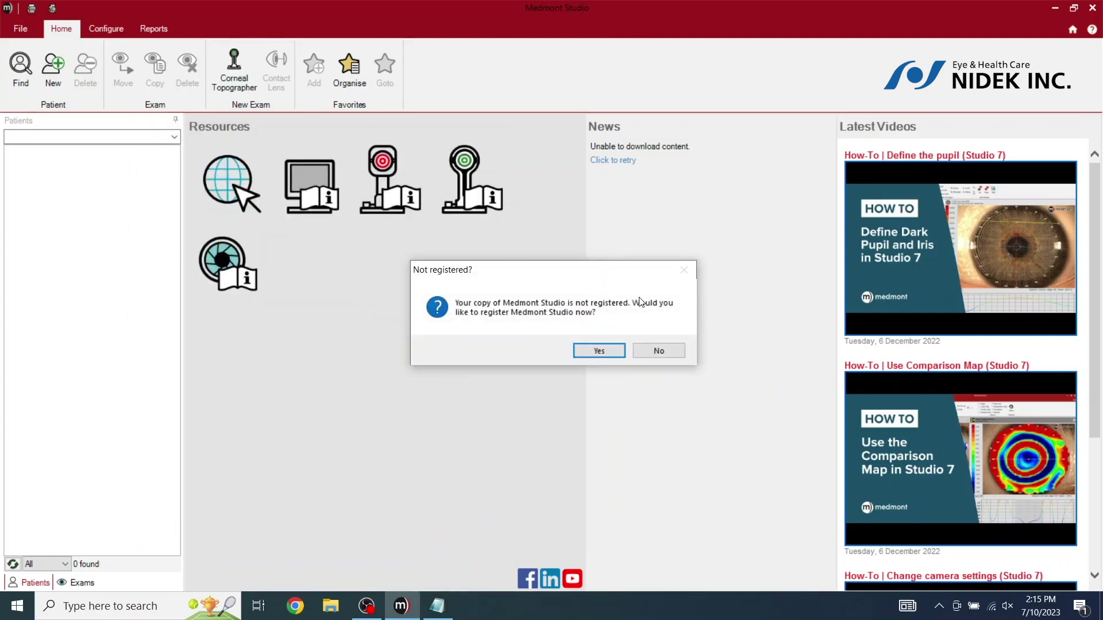
# Accept the registration prompt, then cancel the Registration form without registering
pyautogui.click(599, 351)
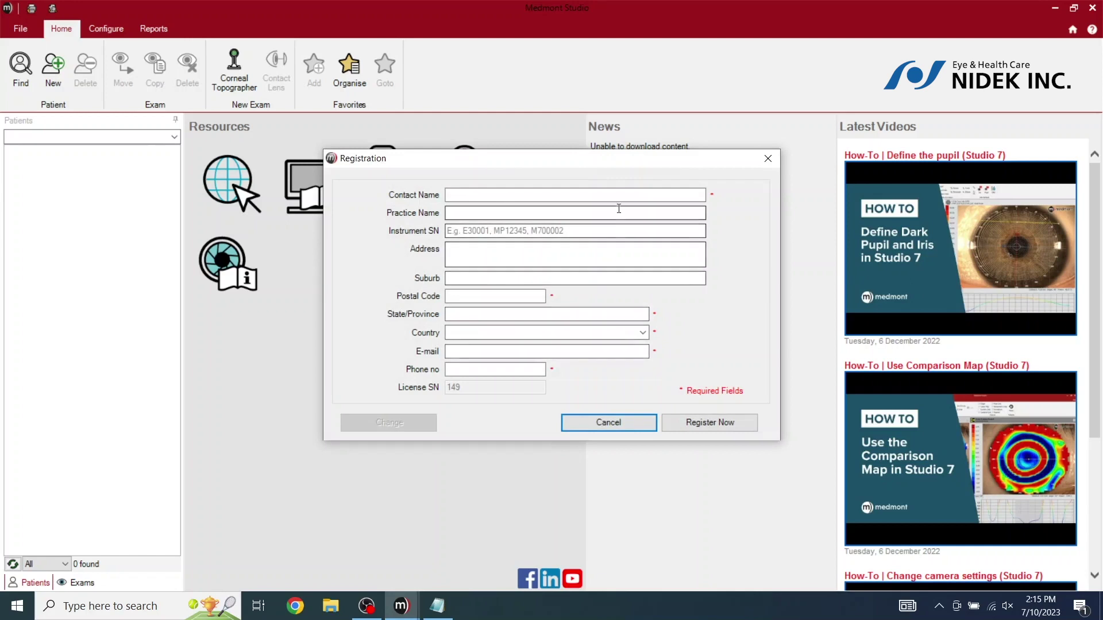
pyautogui.click(637, 424)
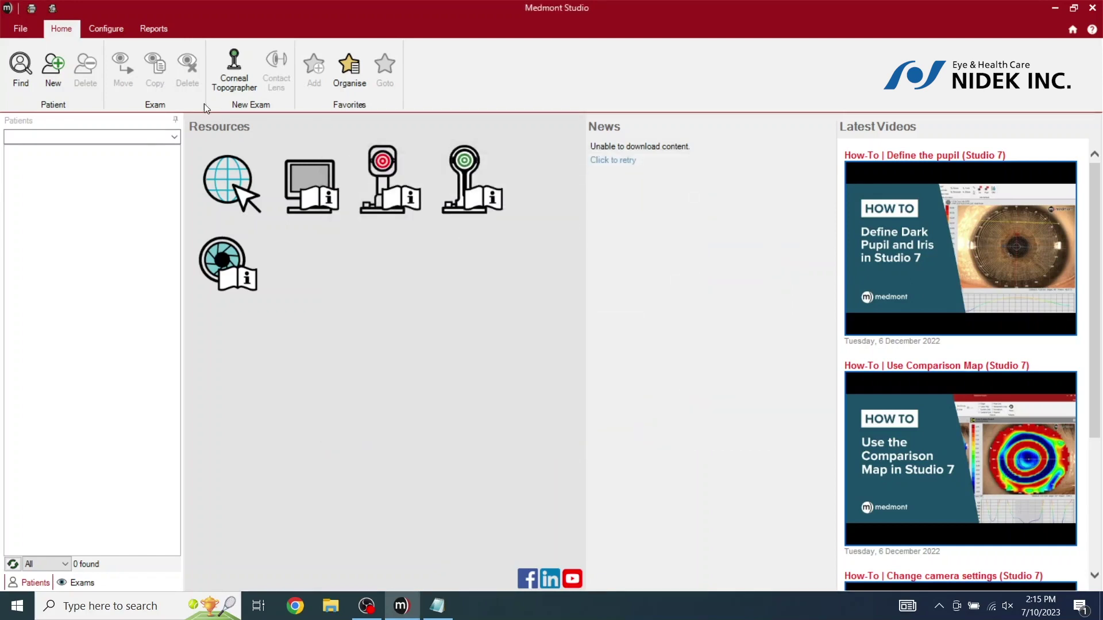
# Start Calibrate Instrument under Configure and enter the topographer's serial number
pyautogui.click(107, 31)
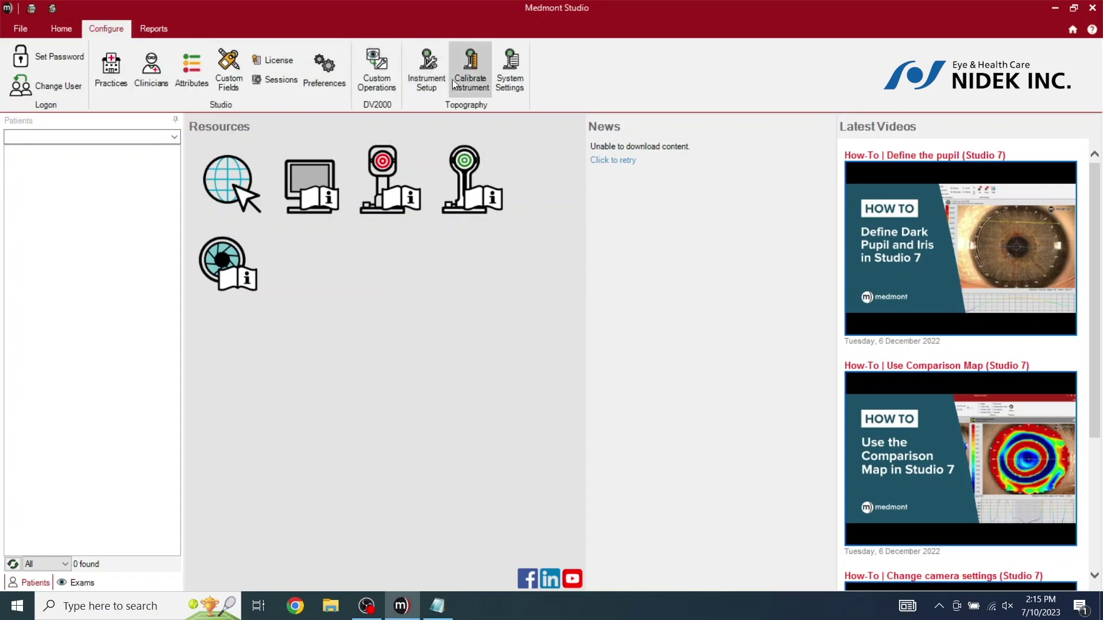
pyautogui.click(475, 85)
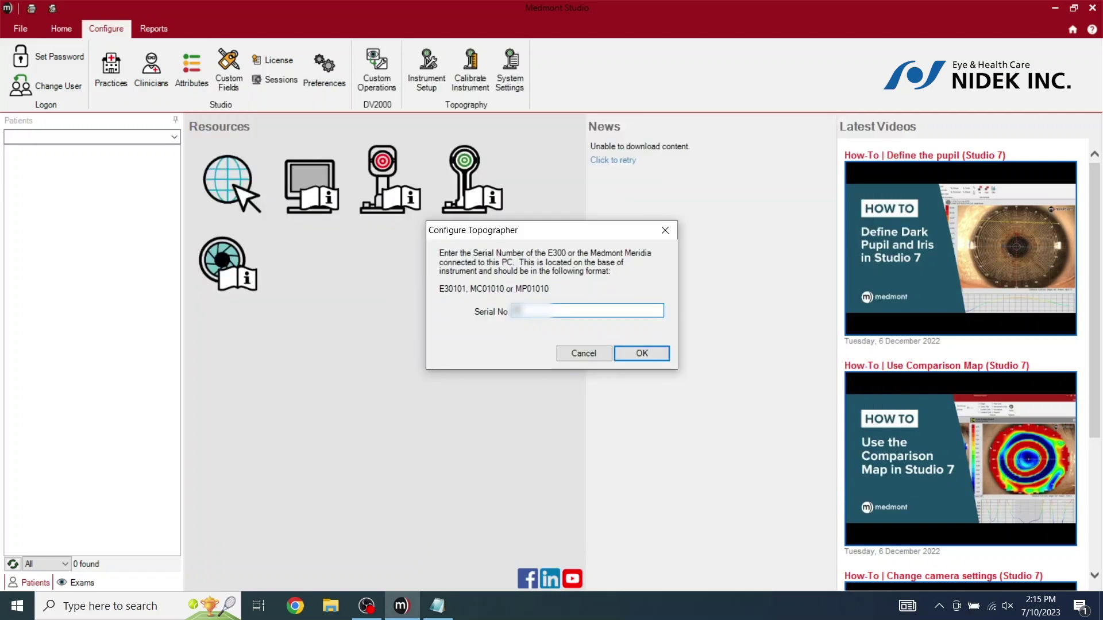
pyautogui.write('E301012345')
pyautogui.click(645, 353)
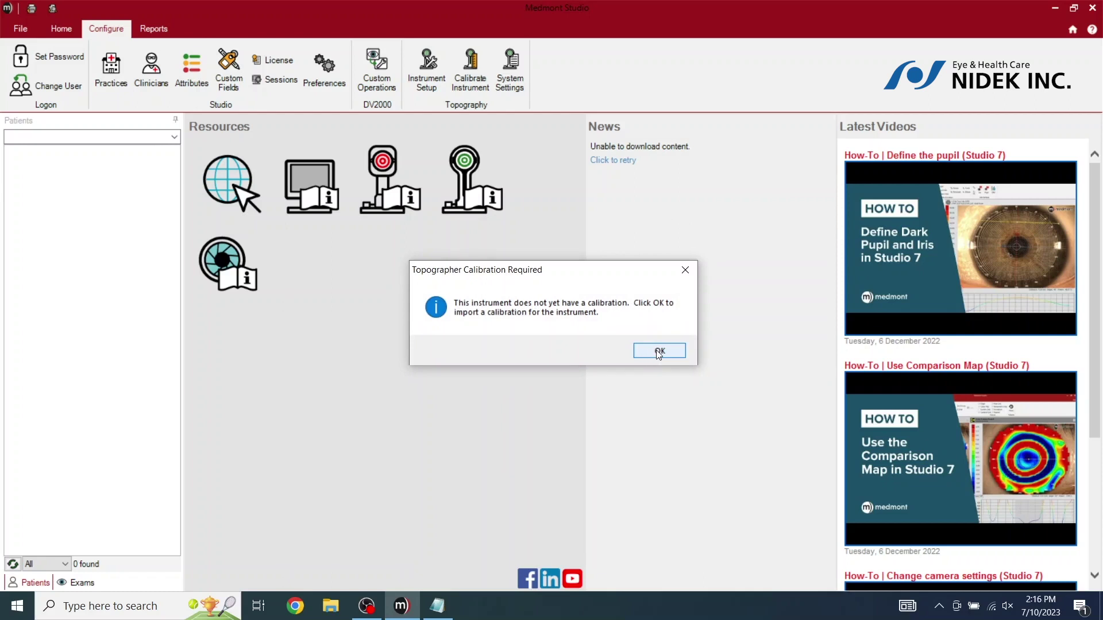
# Import the MP00503v1.ecf calibration file and dismiss the topographer connection error
pyautogui.click(659, 351)
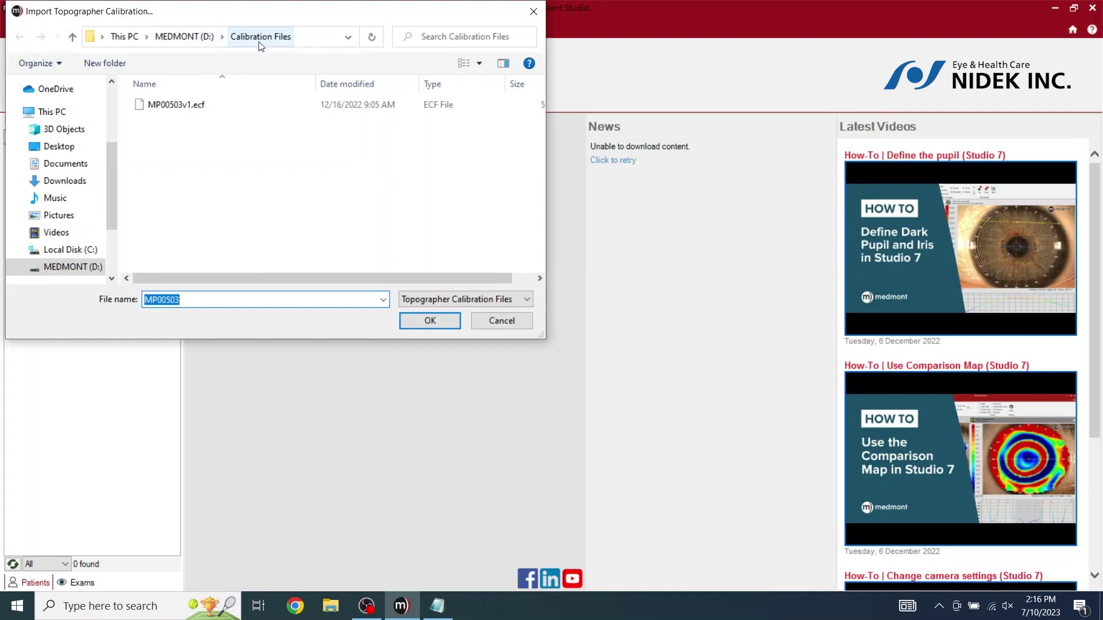
pyautogui.click(170, 111)
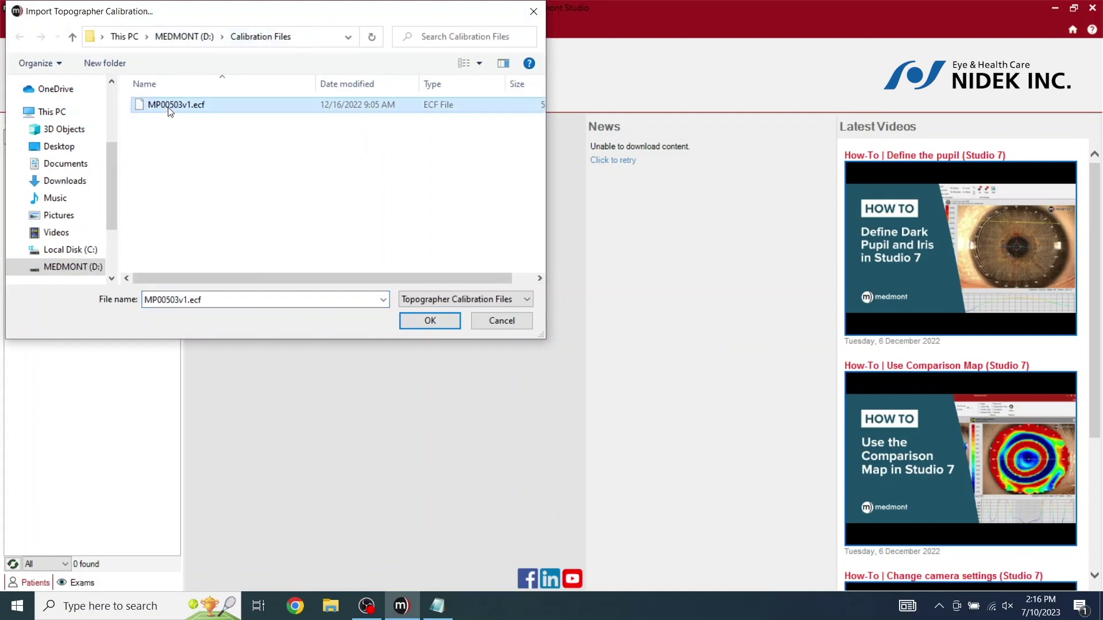
pyautogui.click(431, 321)
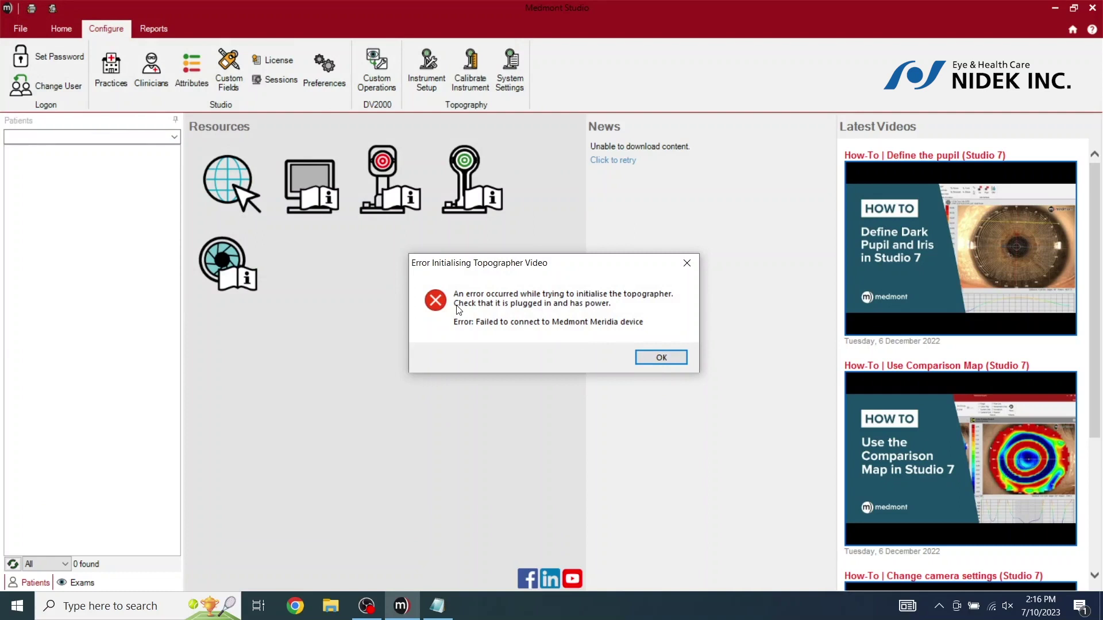
pyautogui.click(662, 360)
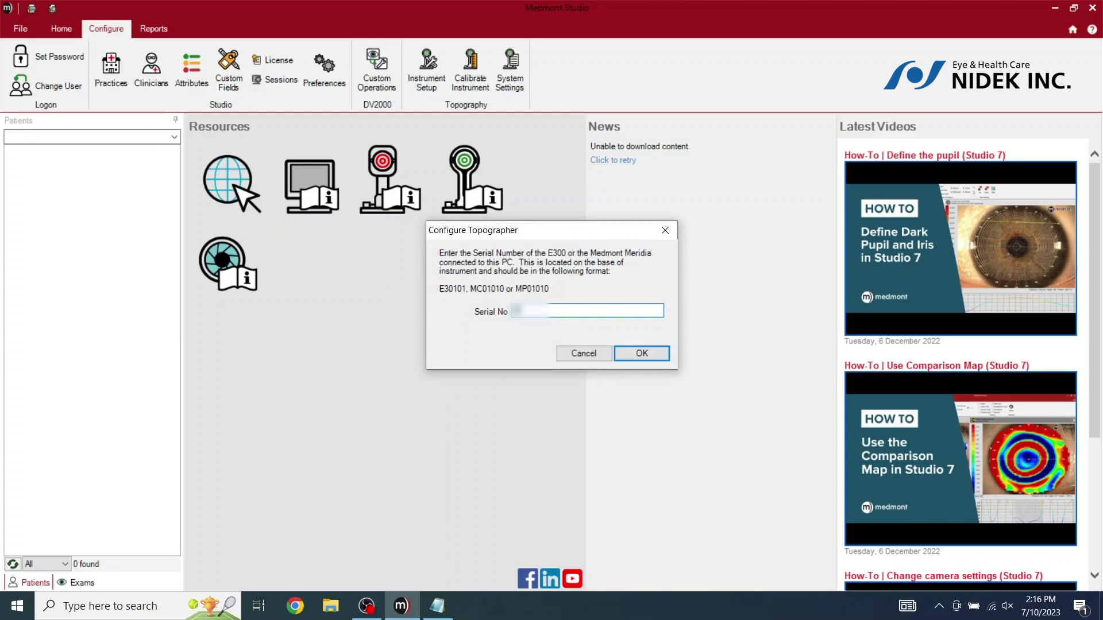
# Re-enter the topographer serial number E30101123 and confirm it to start calibration
pyautogui.write('E30101123')
pyautogui.click(642, 353)
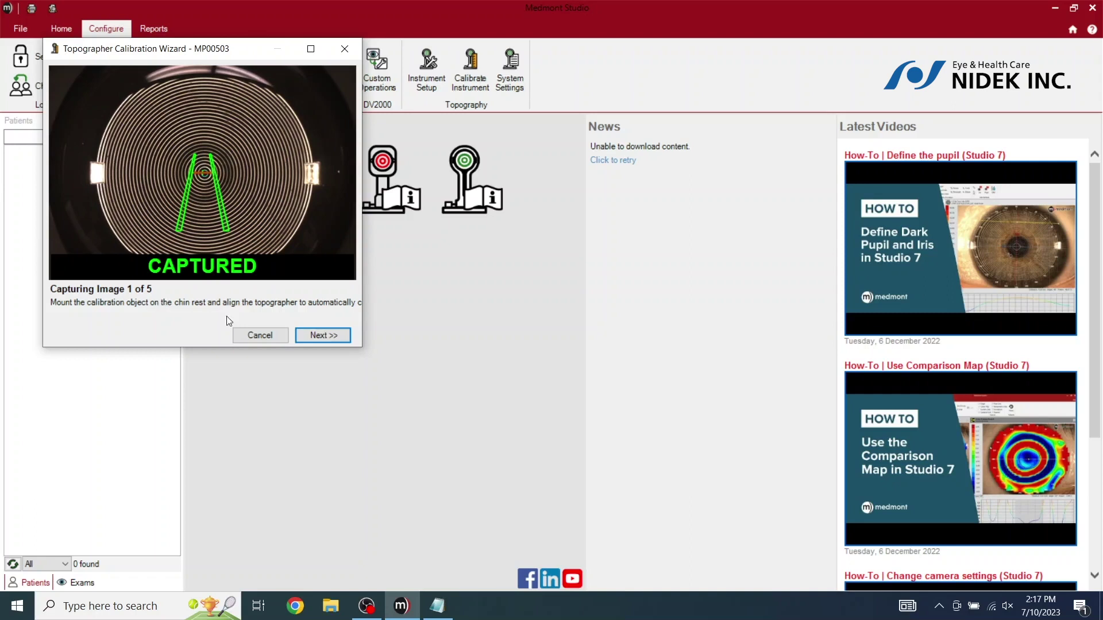
# Capture calibration images 2 through 5 and run verification, which reports 0.292% error
pyautogui.click(322, 331)
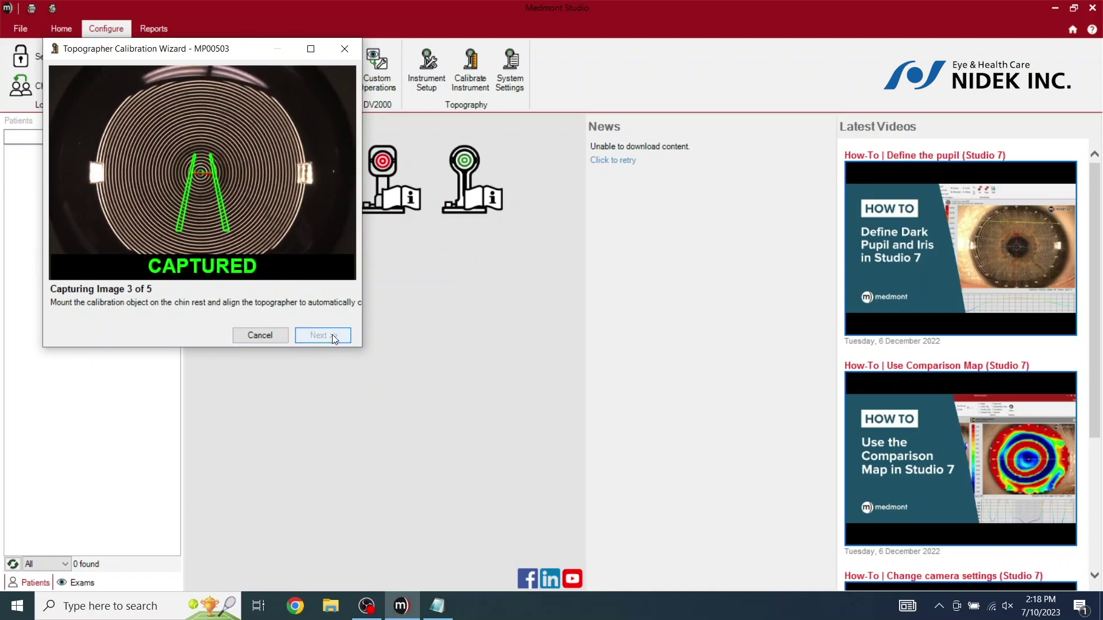
pyautogui.click(332, 335)
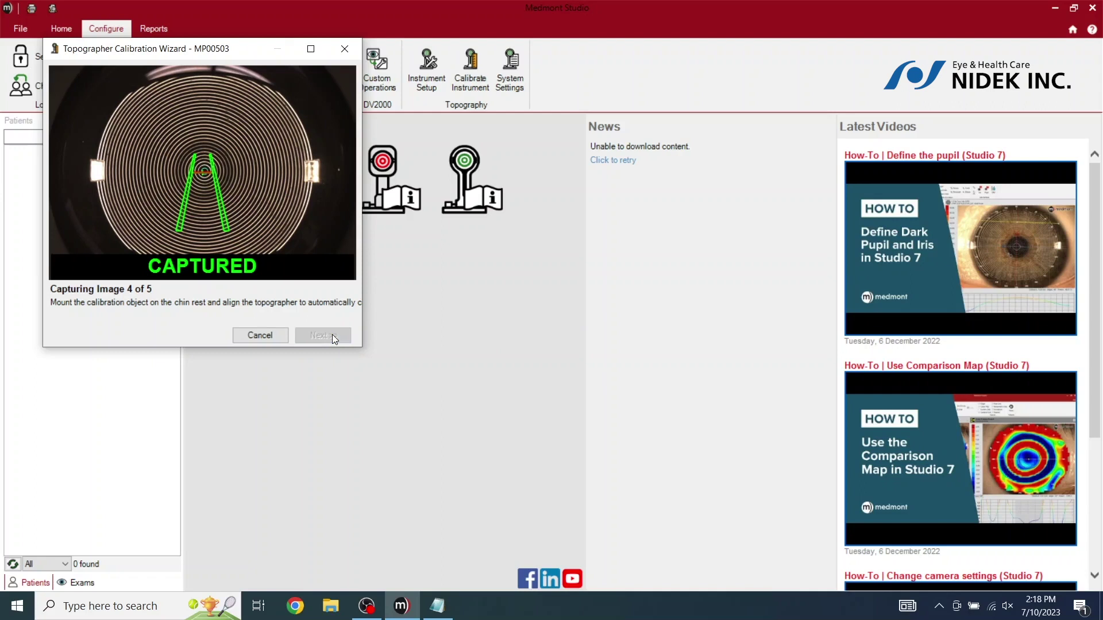
pyautogui.click(333, 334)
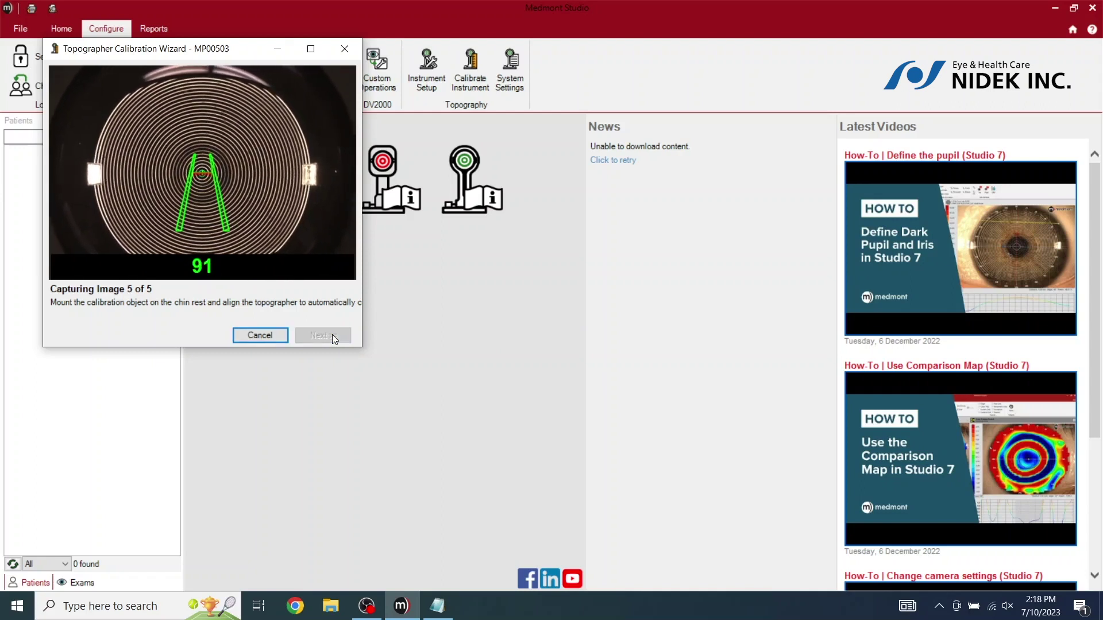
pyautogui.click(332, 334)
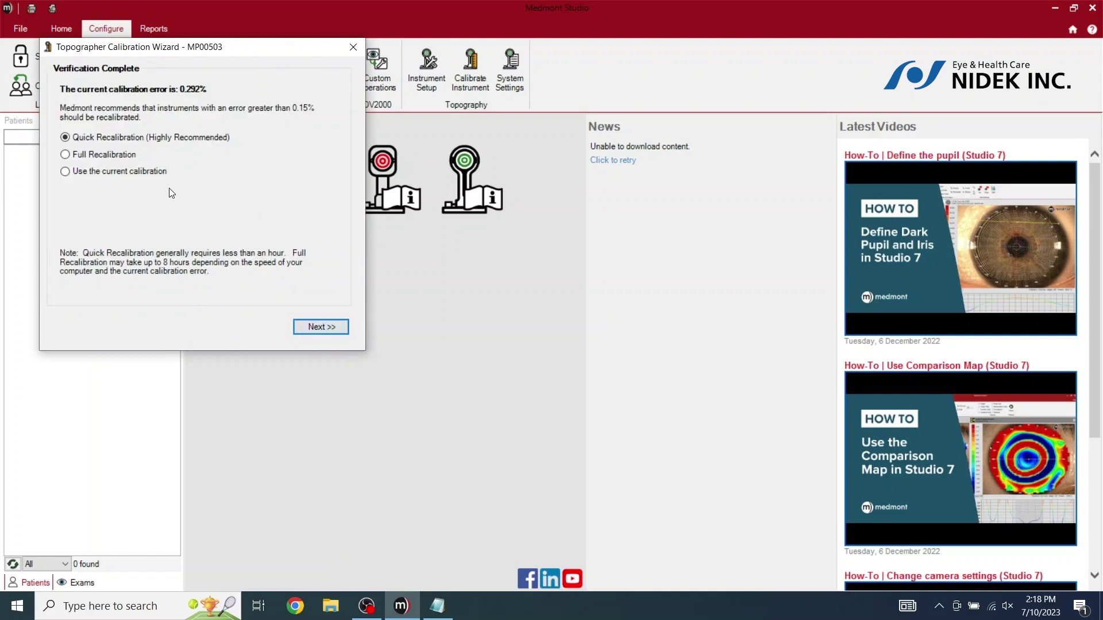
# Run Quick Recalibration to cut the error to 0.068%, then finish keeping the new calibration
pyautogui.click(331, 327)
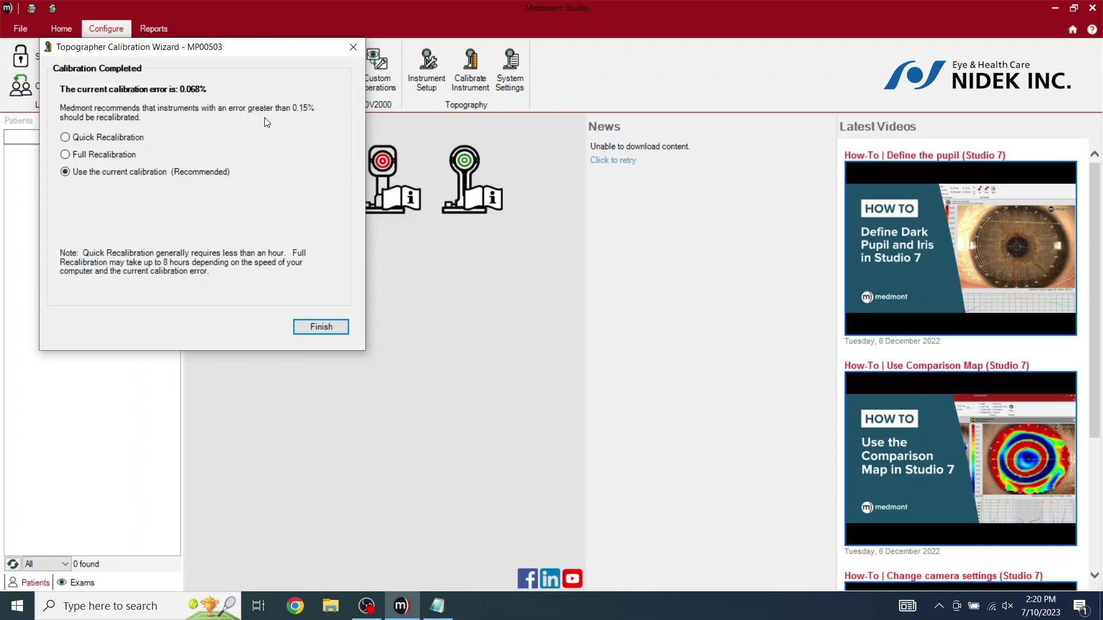
pyautogui.click(322, 335)
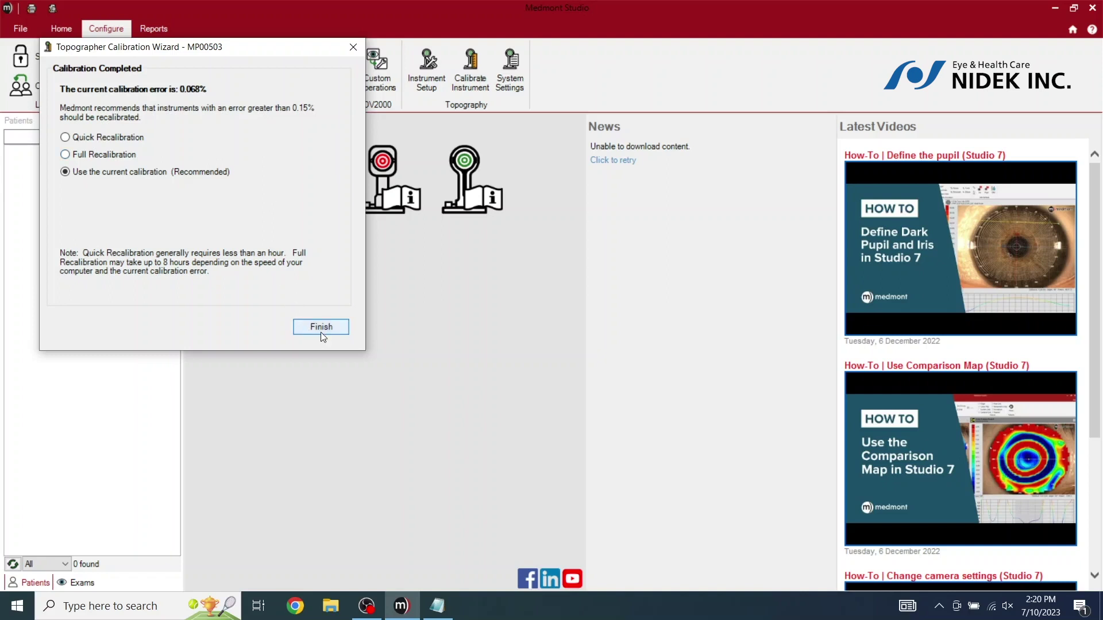
pyautogui.click(323, 329)
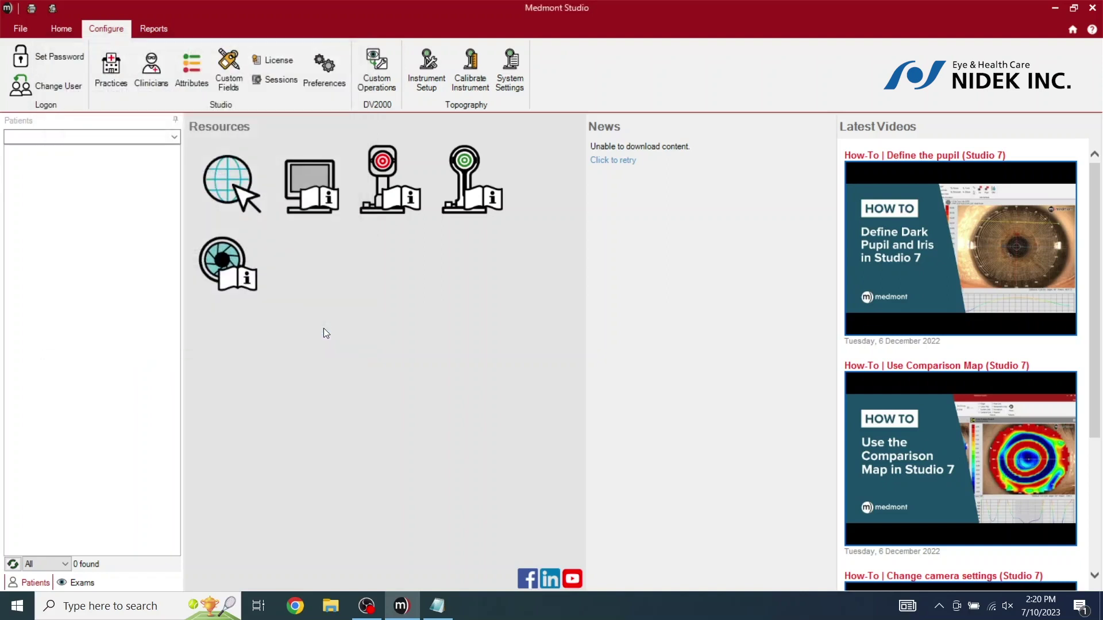
# From the Corneal Topographer exam start, create the default practice 'nidek' and close the Practices list
pyautogui.click(66, 36)
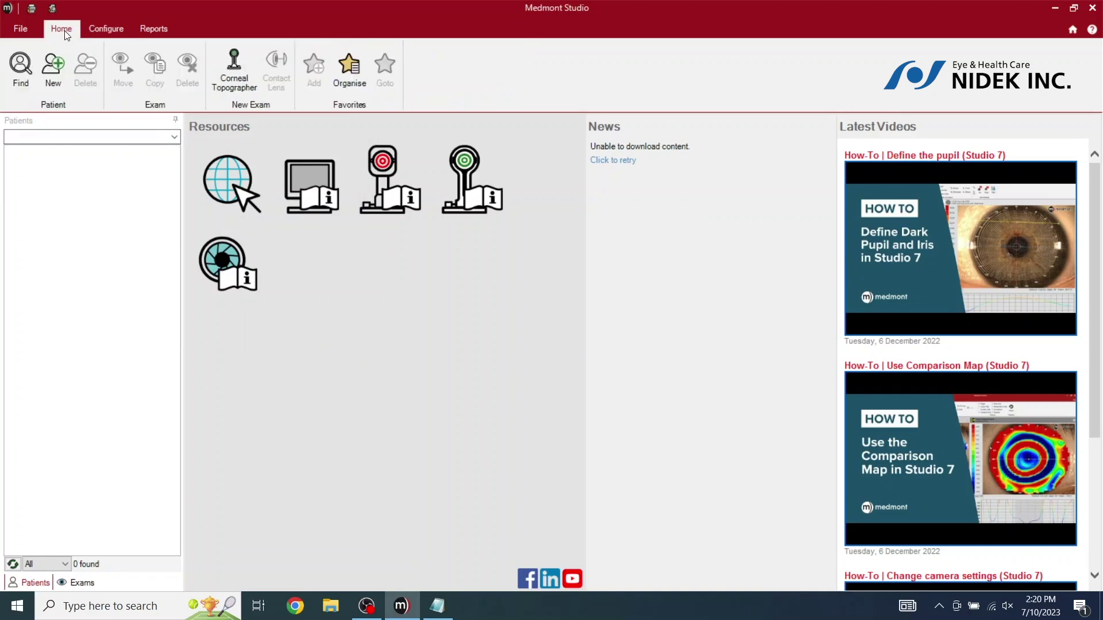
pyautogui.click(239, 75)
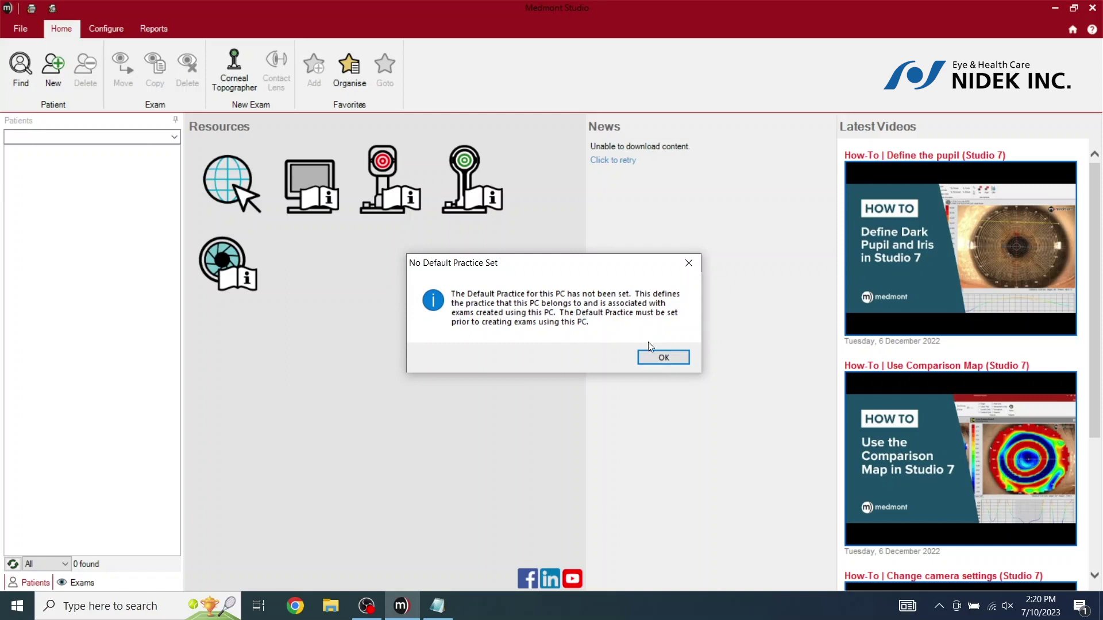
pyautogui.click(664, 358)
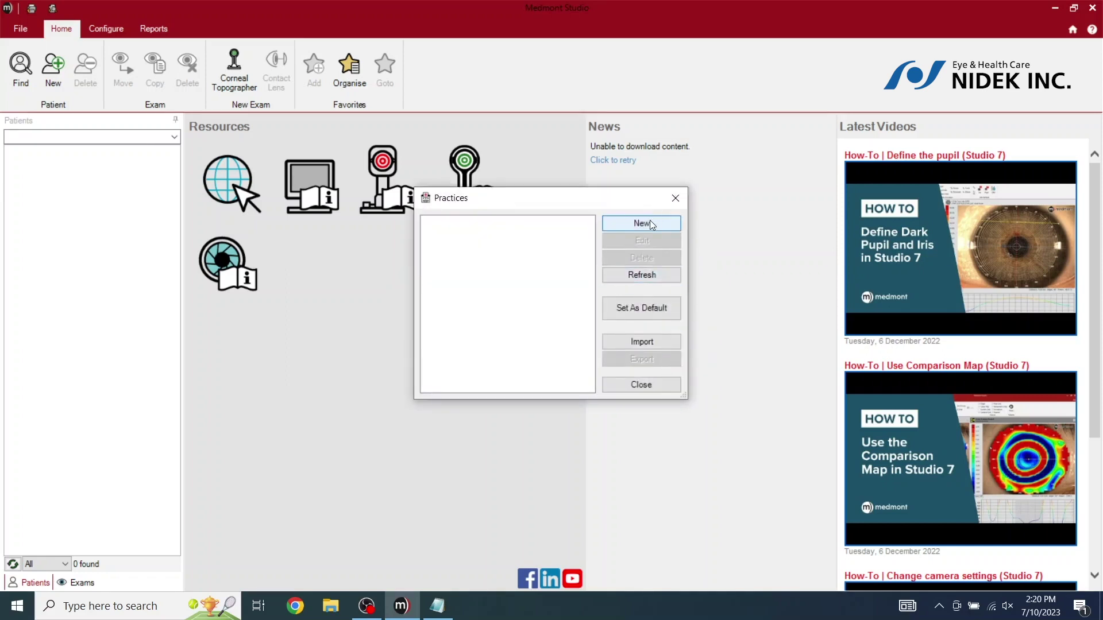
pyautogui.click(649, 223)
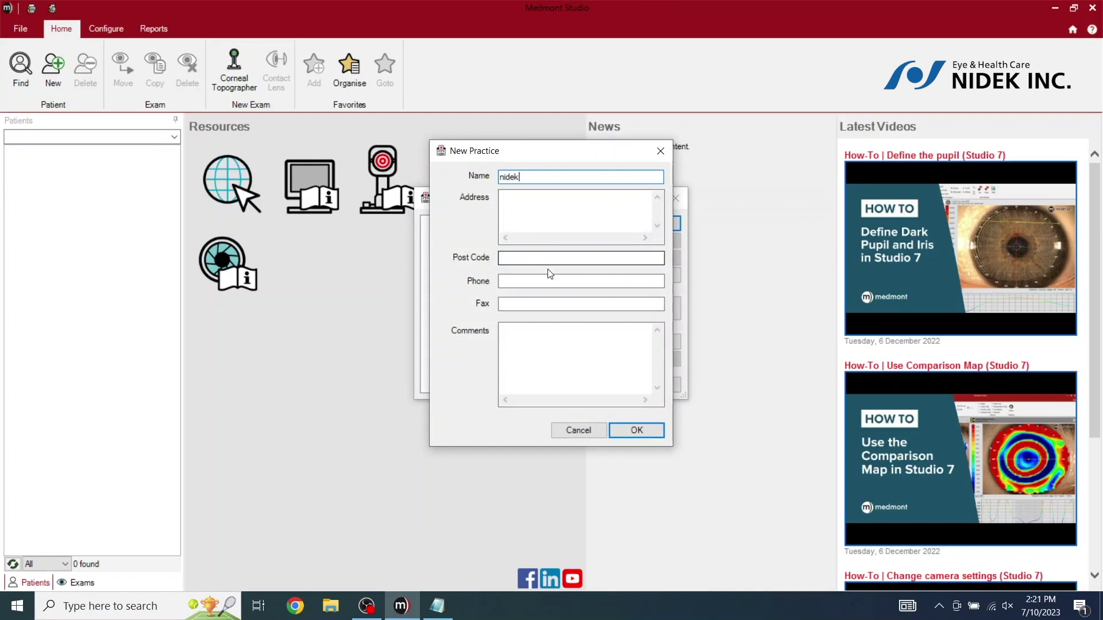
pyautogui.click(646, 438)
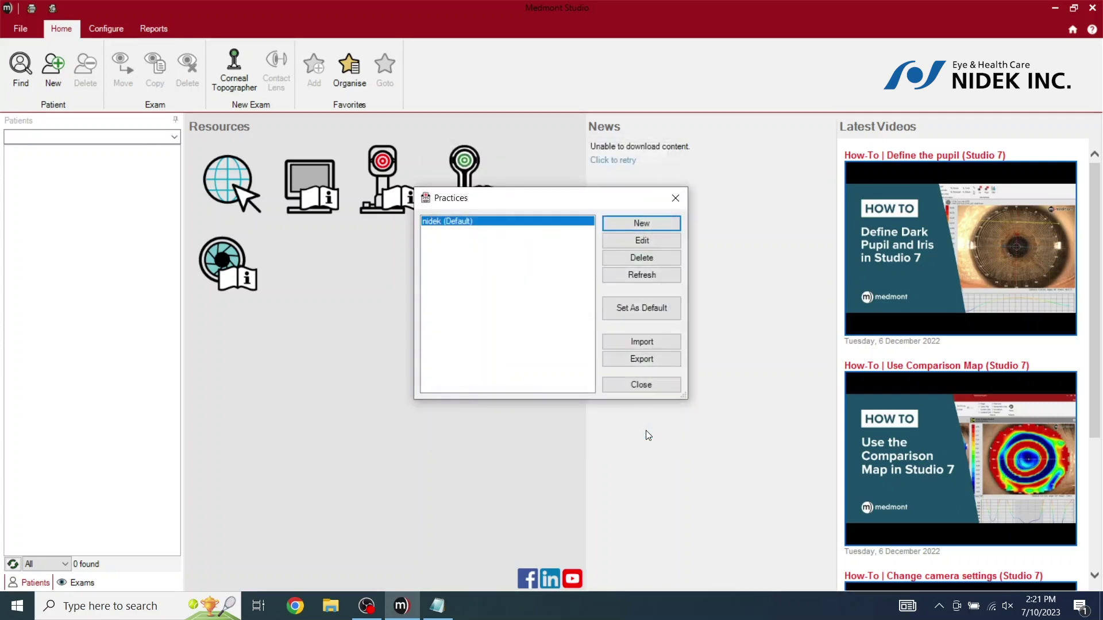
pyautogui.click(641, 384)
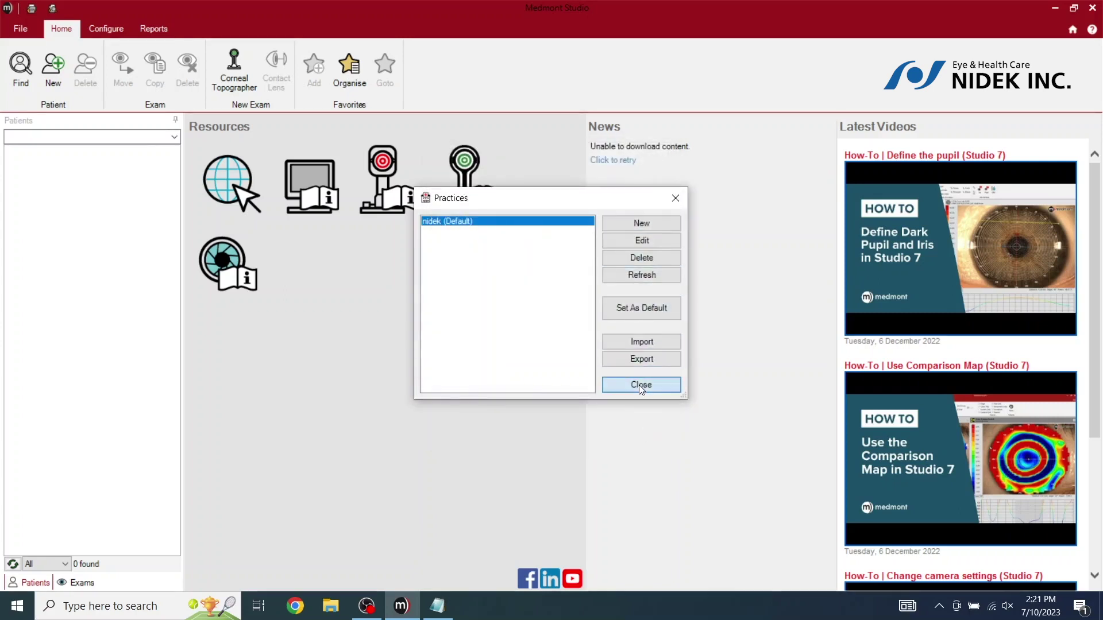